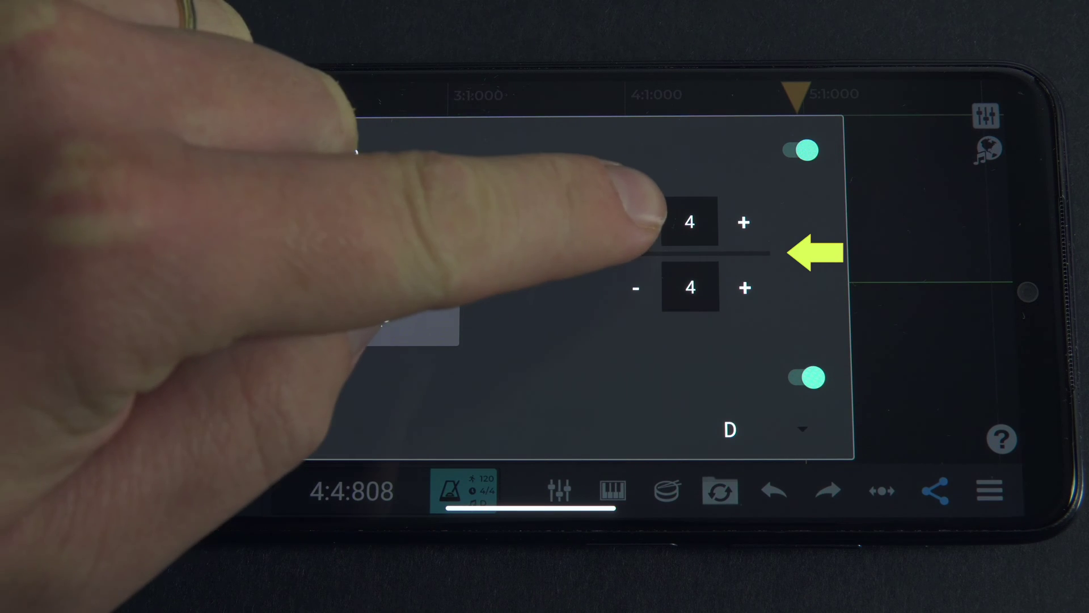
Step: Change the metronome time signature to 3/8, close the settings and return to the timeline
{"action": "left_click", "coordinate": [635, 223]}
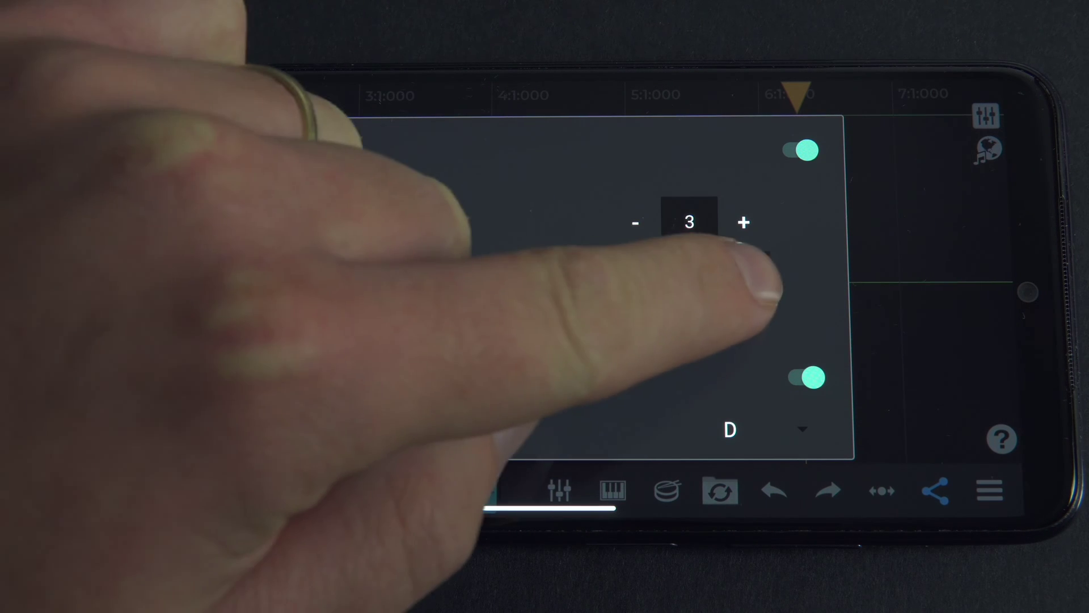
{"action": "left_click", "coordinate": [744, 287]}
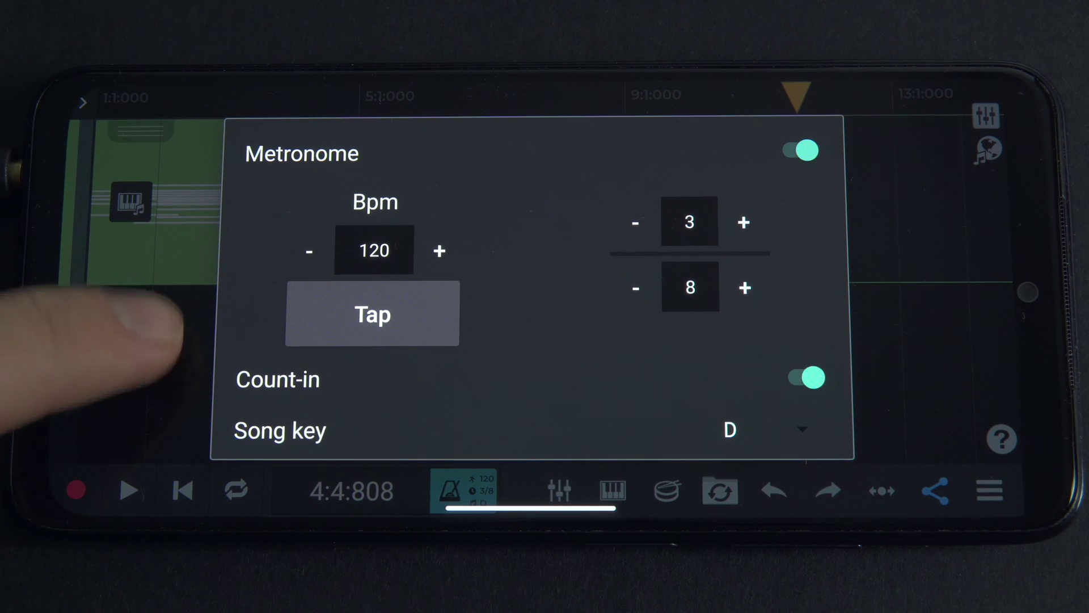
{"action": "left_click", "coordinate": [176, 323]}
{"action": "left_click", "coordinate": [284, 404]}
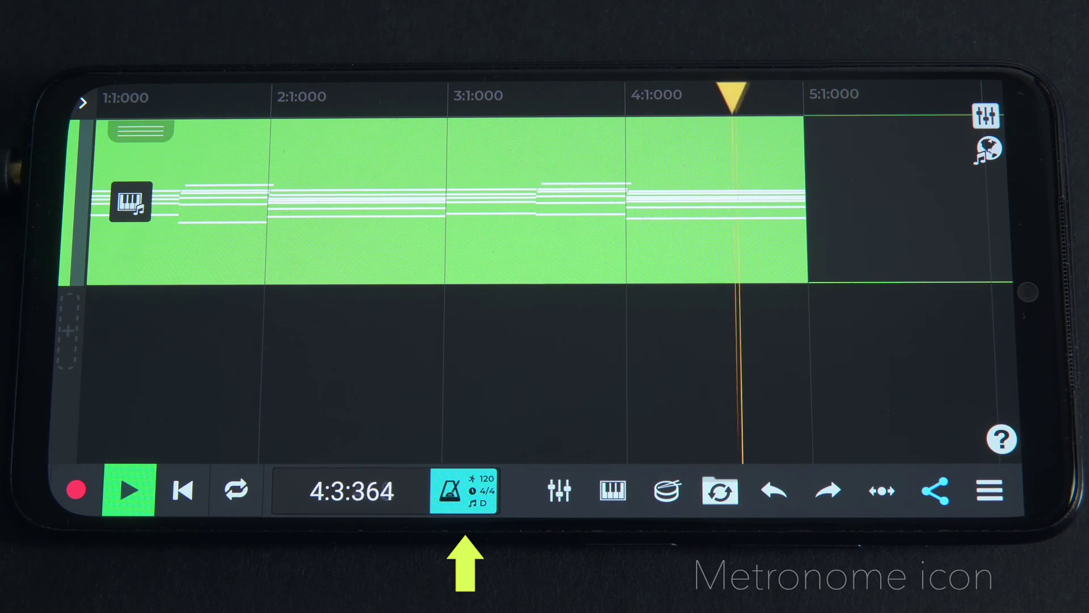
Step: Stop playback, switch the meter from 4/4 to 3/8, and play the chord clip again
{"action": "left_click", "coordinate": [130, 490]}
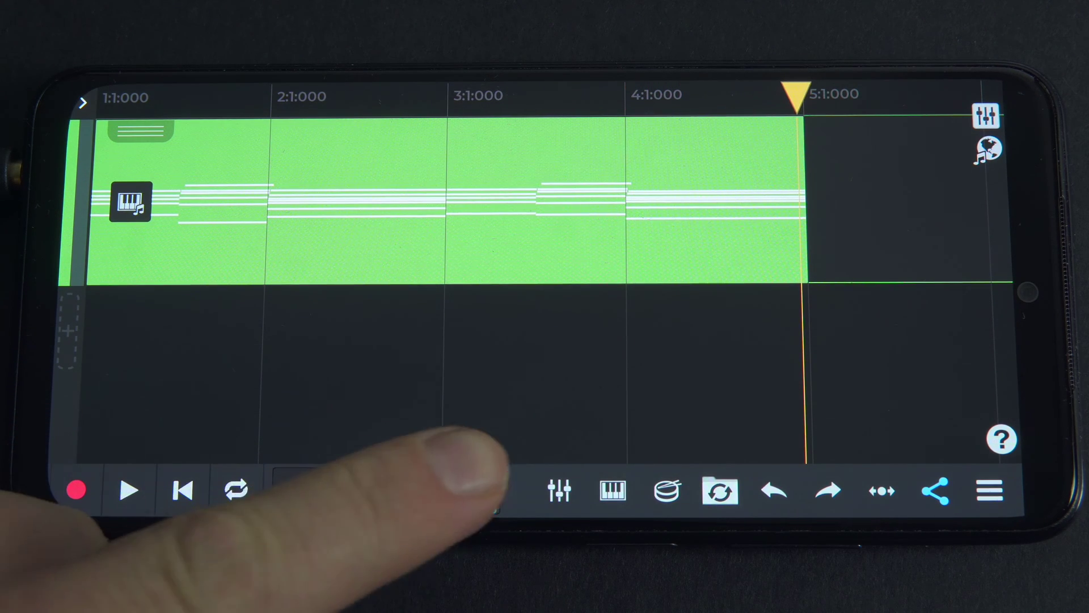
{"action": "left_click", "coordinate": [457, 490]}
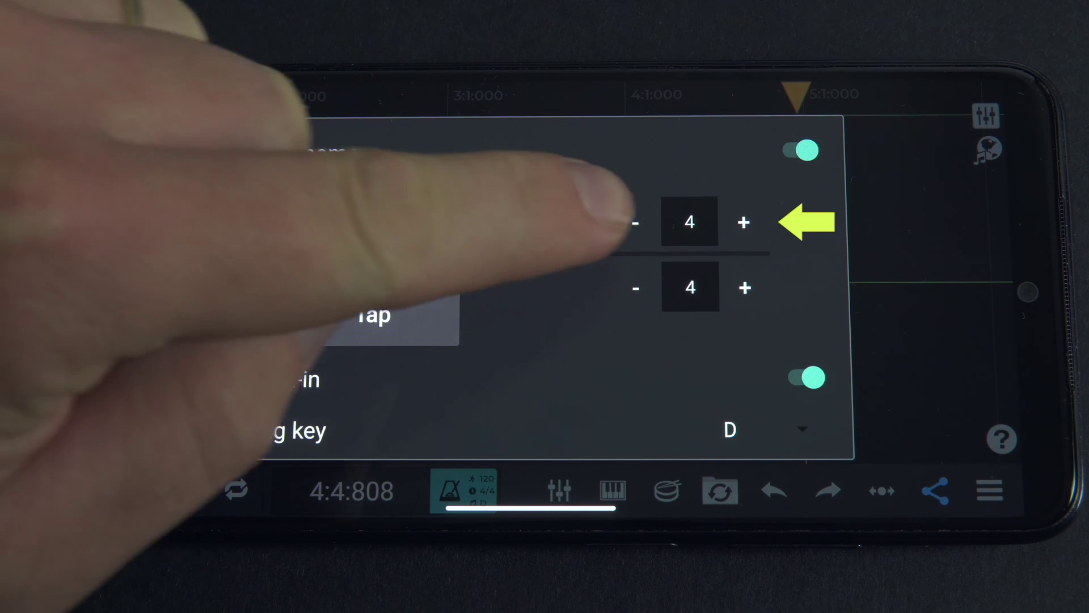
{"action": "left_click", "coordinate": [635, 222]}
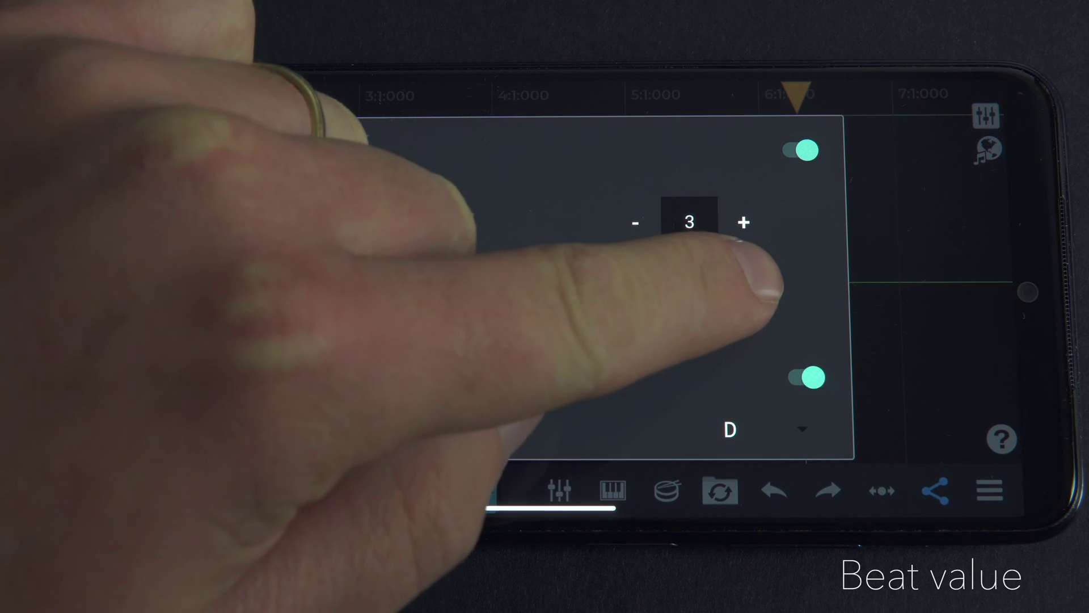
{"action": "left_click", "coordinate": [745, 287]}
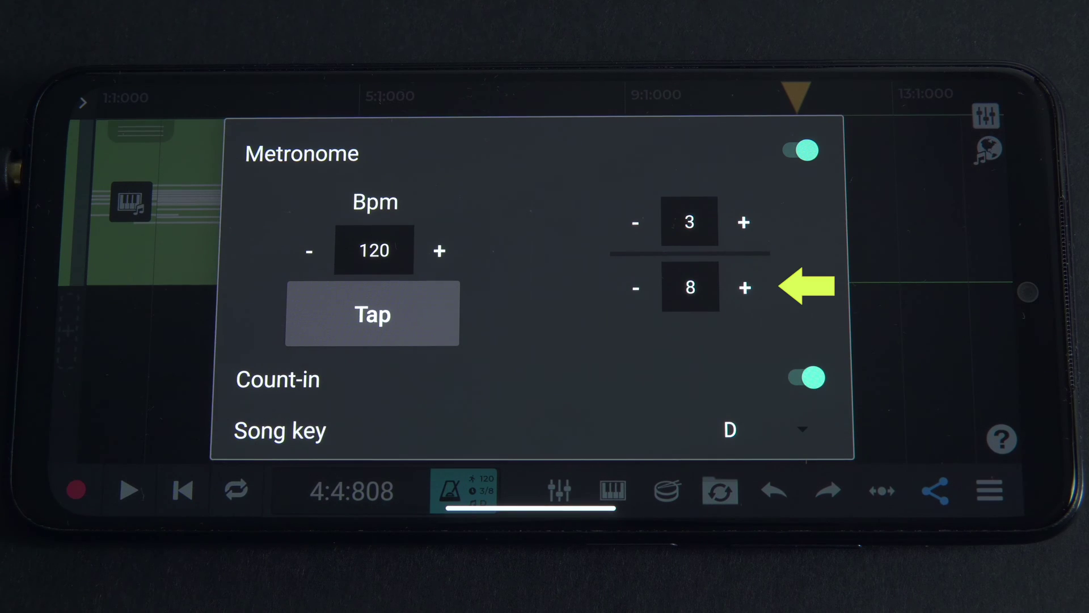
{"action": "left_click", "coordinate": [170, 317]}
{"action": "left_click", "coordinate": [129, 490]}
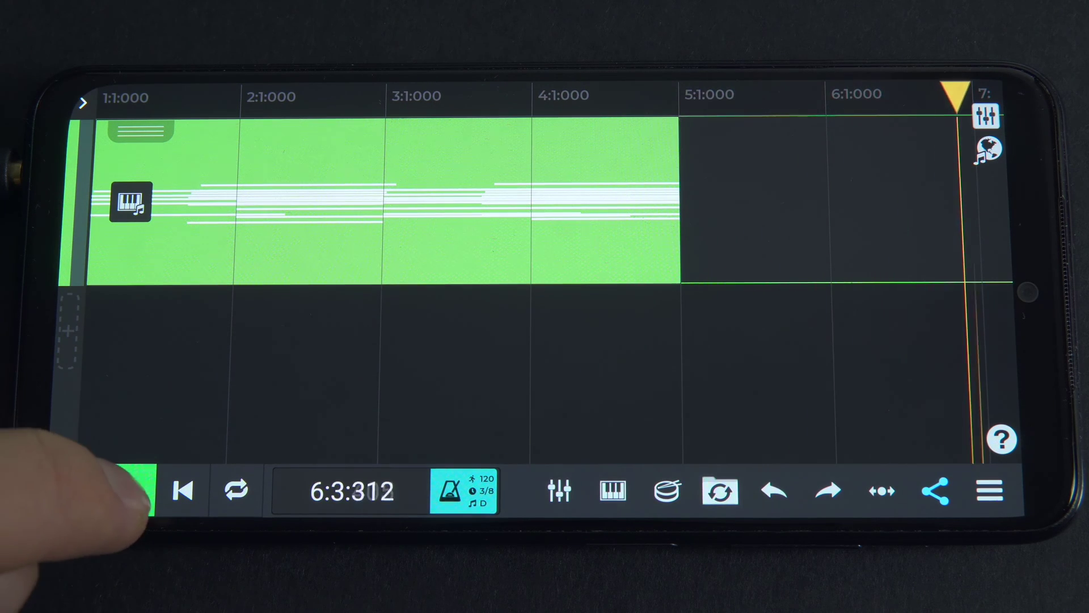
Step: Stop playback and switch the metronome meter from 3/8 back to 4/4
{"action": "left_click", "coordinate": [129, 490]}
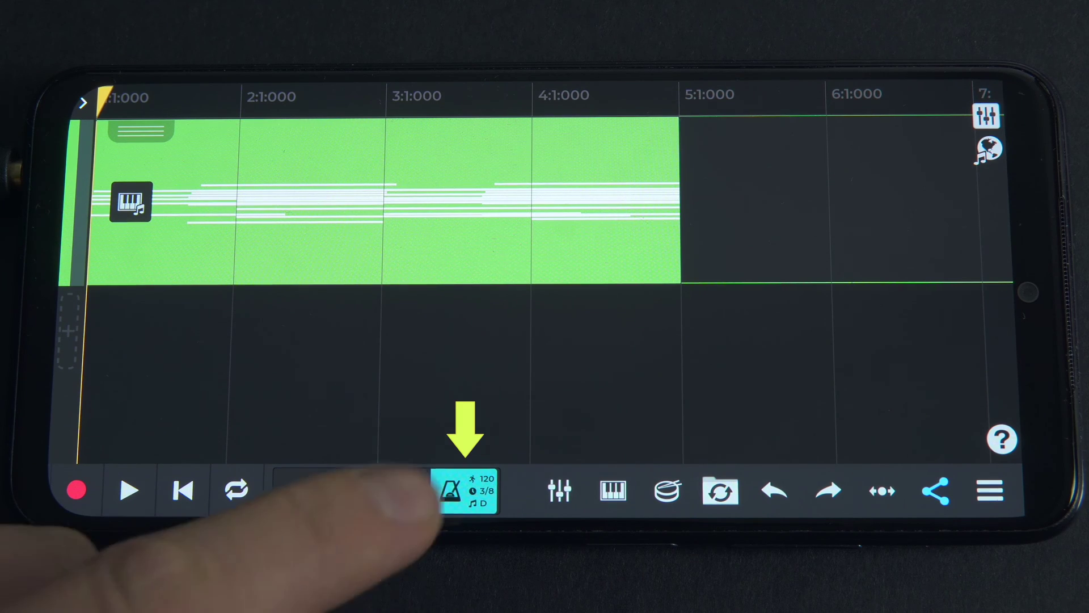
{"action": "left_click", "coordinate": [464, 490]}
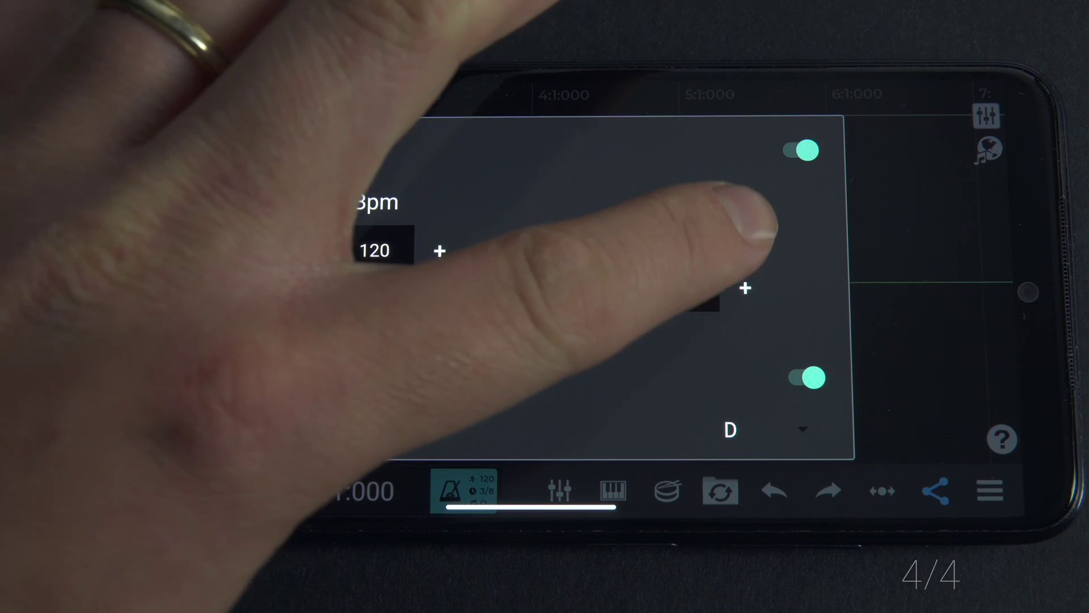
{"action": "left_click", "coordinate": [744, 222]}
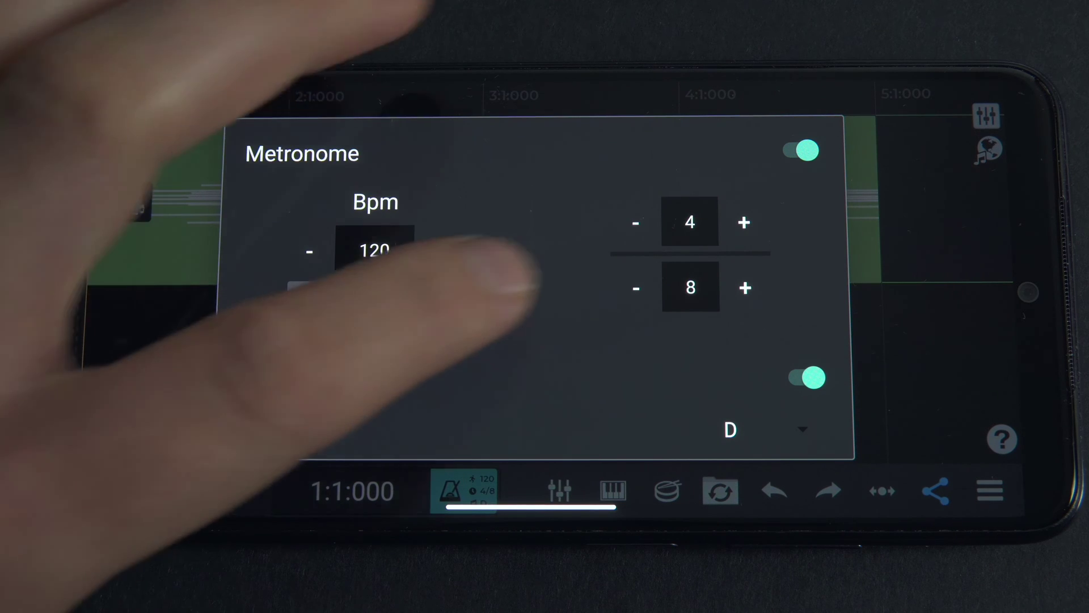
{"action": "left_click", "coordinate": [636, 287]}
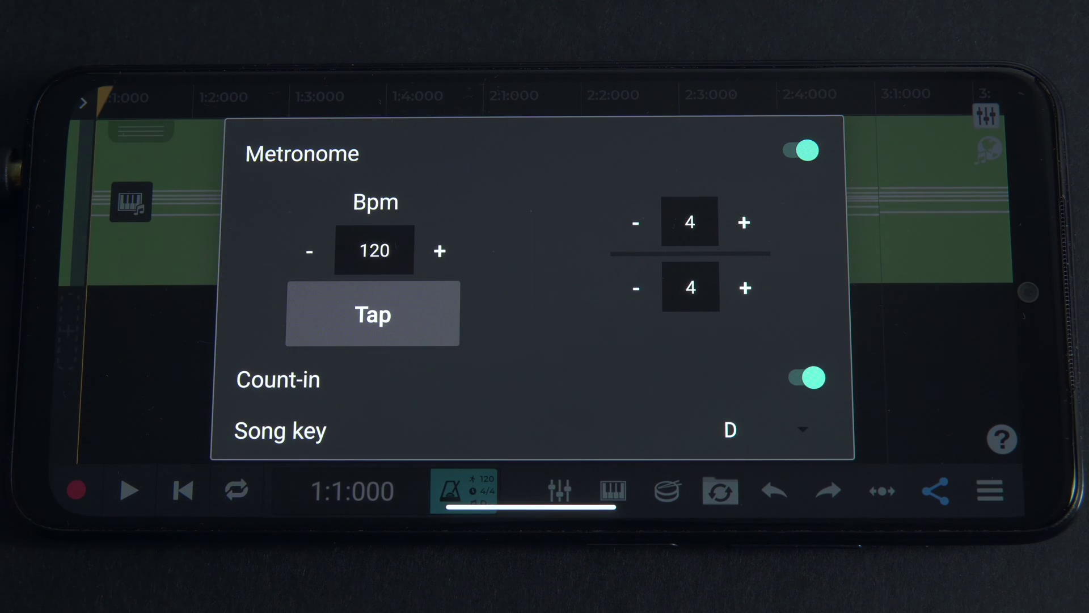
{"action": "left_click", "coordinate": [171, 326]}
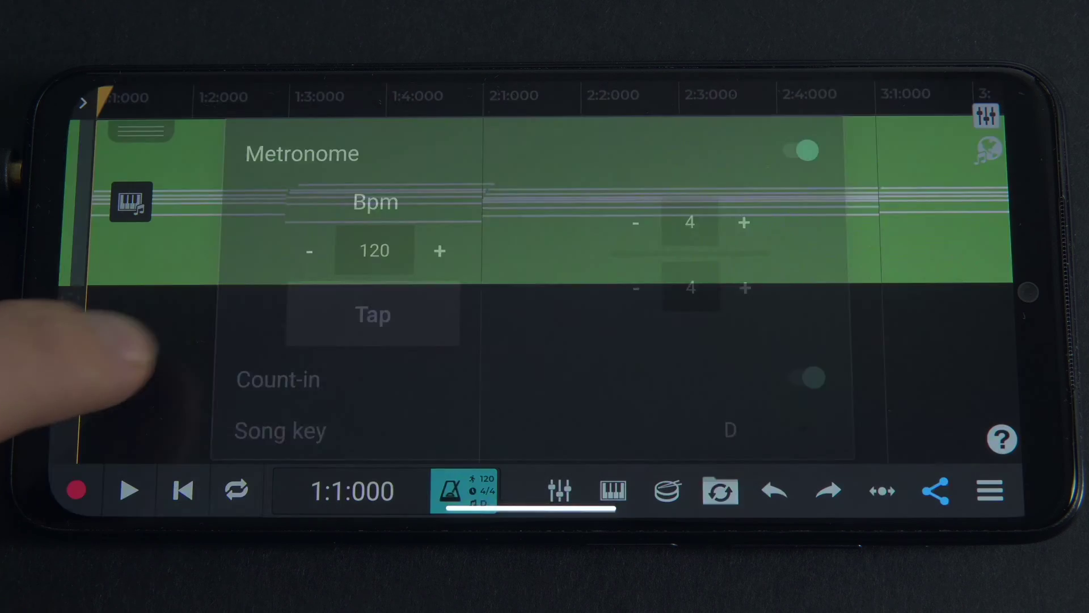
{"action": "scroll", "coordinate": [661, 261], "scroll_direction": "down", "scroll_amount": 1}
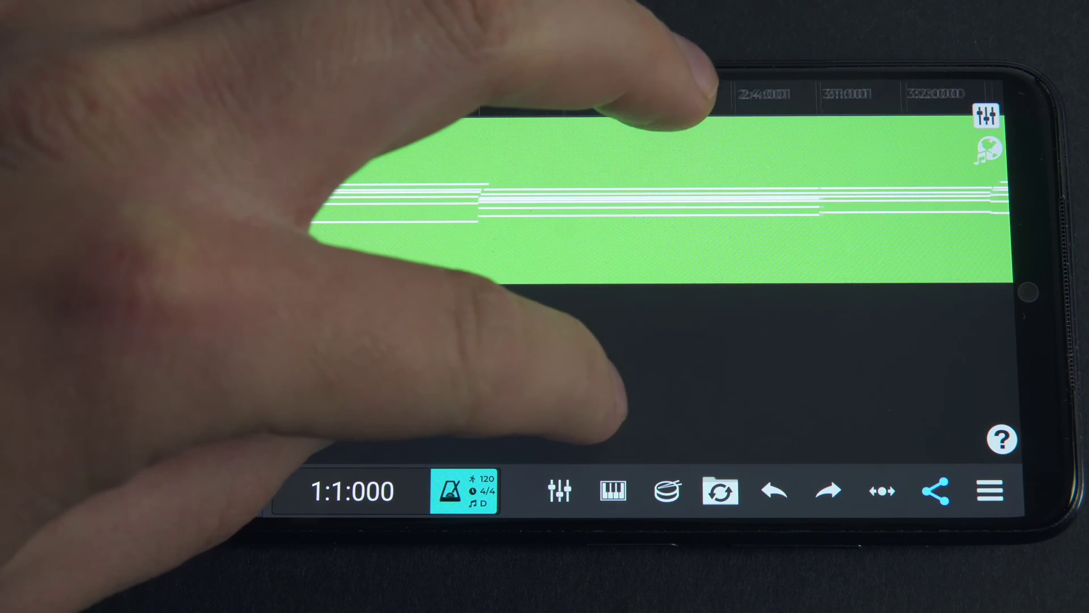
Step: Zoom out to bars 1–5 and begin a time-signature change at the start of bar 3
{"action": "scroll", "coordinate": [652, 255], "scroll_direction": "down", "scroll_amount": 5}
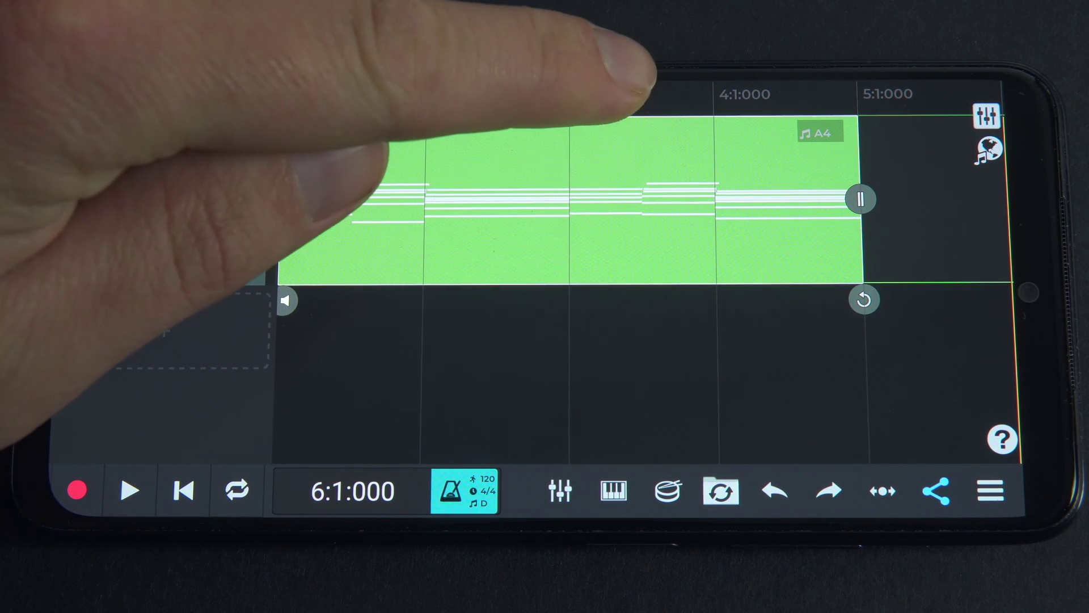
{"action": "left_click", "coordinate": [601, 95]}
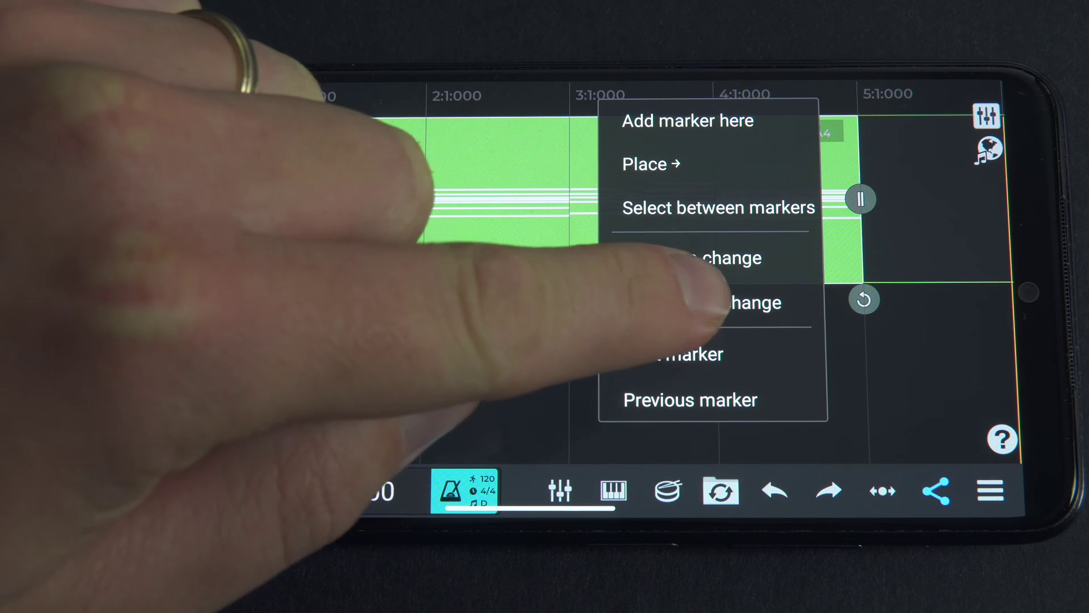
{"action": "left_click", "coordinate": [704, 303]}
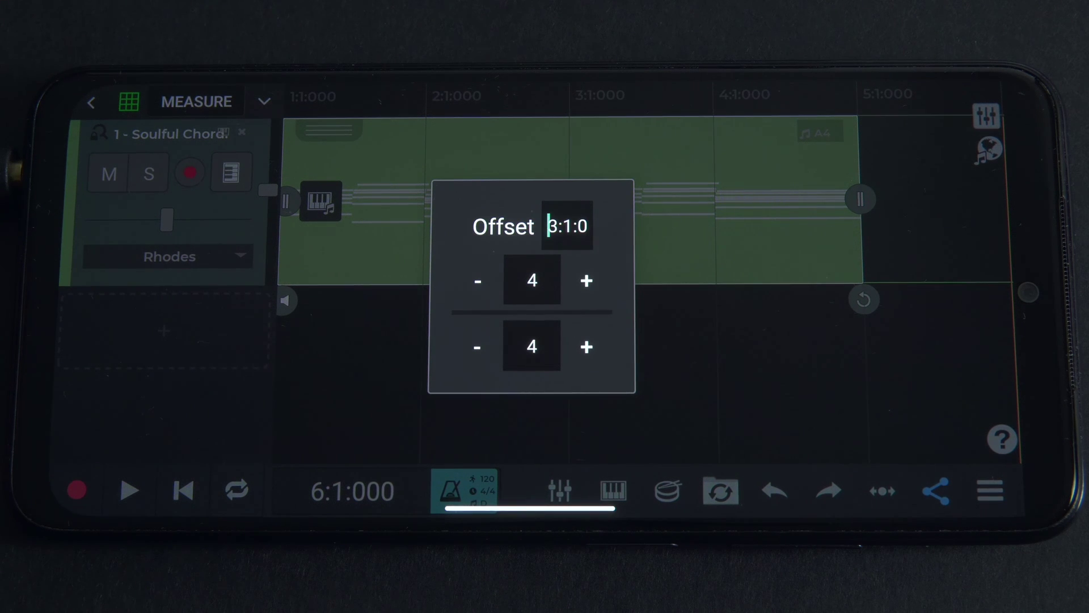
Step: Lower the bar-3 time signature to 3/4 and confirm it
{"action": "left_click", "coordinate": [478, 280]}
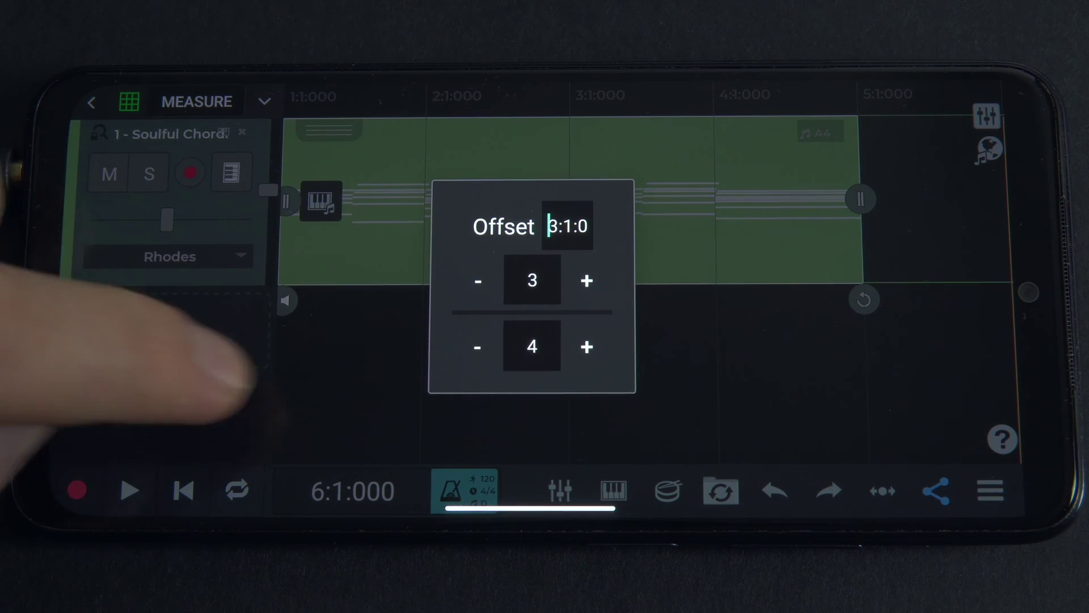
{"action": "left_click", "coordinate": [301, 349]}
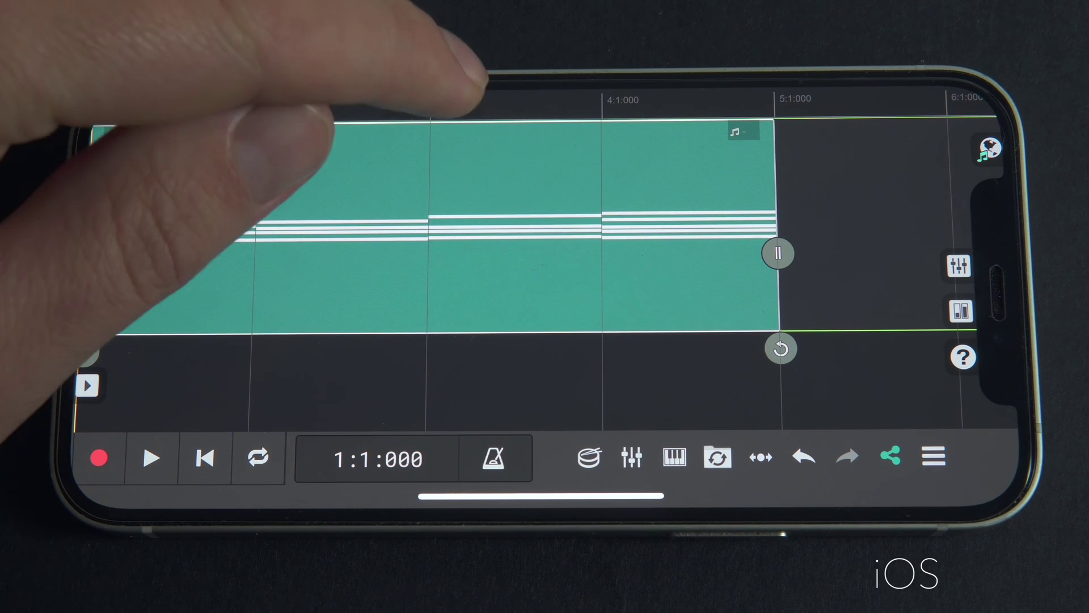
Step: Add a tempo change on the timeline with its time signature set to 3/4
{"action": "left_click", "coordinate": [496, 101]}
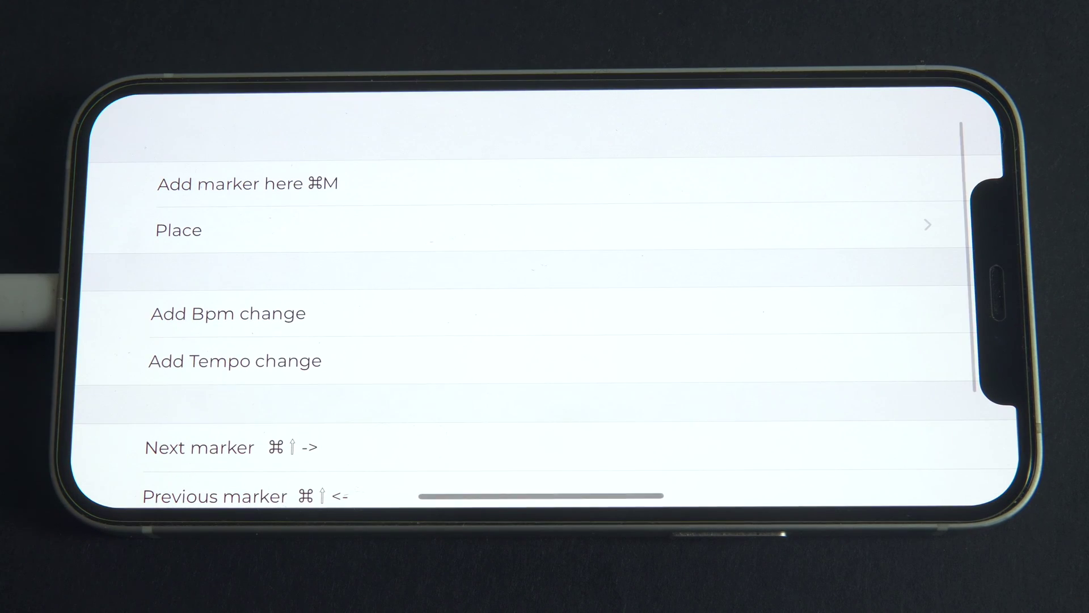
{"action": "left_click", "coordinate": [170, 364]}
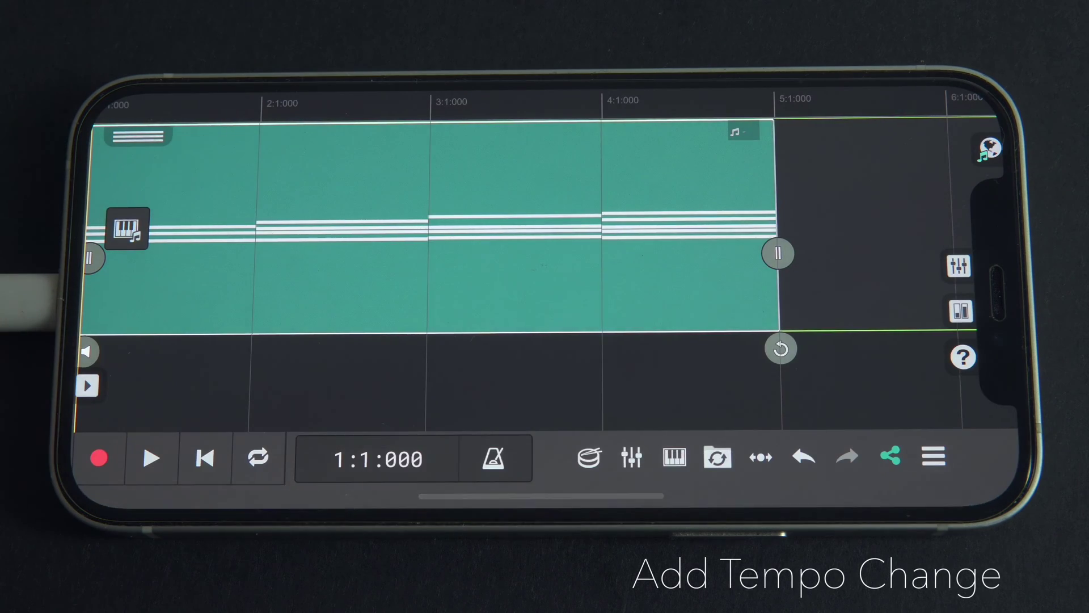
{"action": "scroll", "coordinate": [258, 340], "scroll_direction": "down", "scroll_amount": 1}
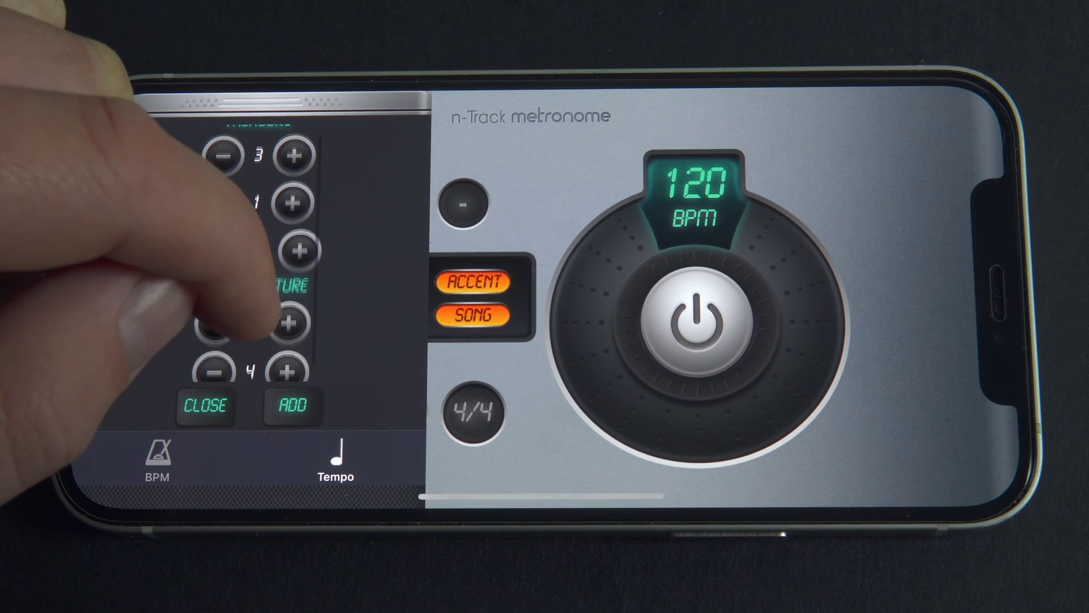
{"action": "left_click", "coordinate": [217, 309]}
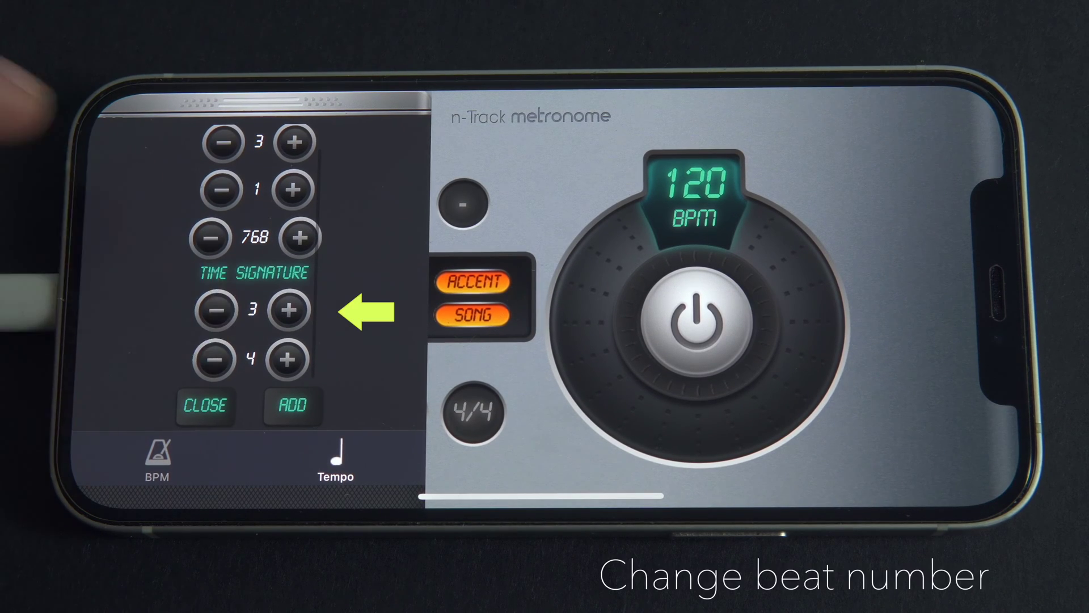
{"action": "left_click", "coordinate": [214, 359]}
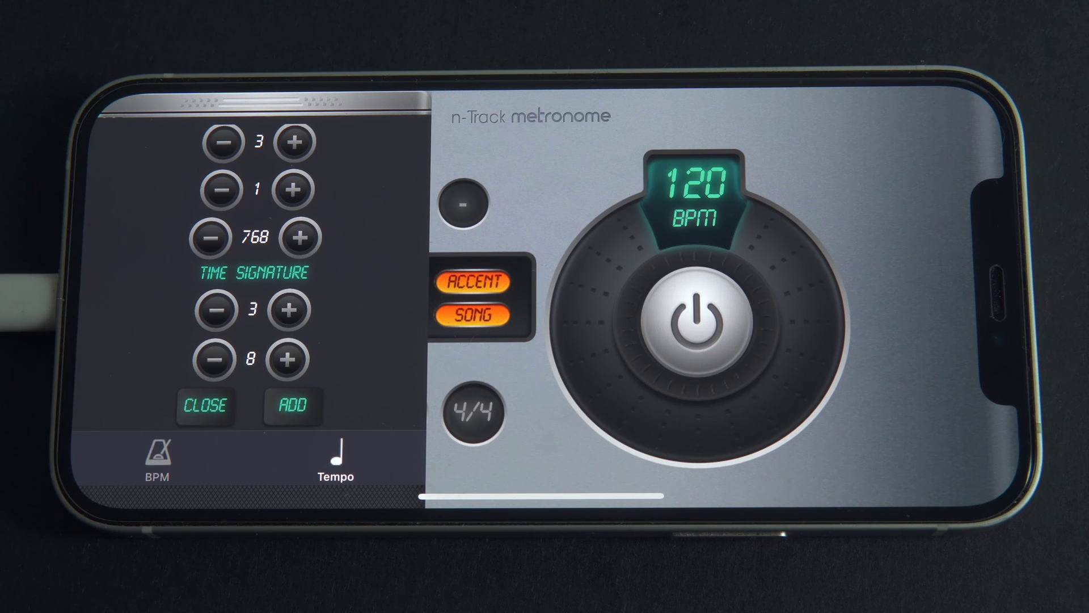
{"action": "left_click", "coordinate": [213, 359]}
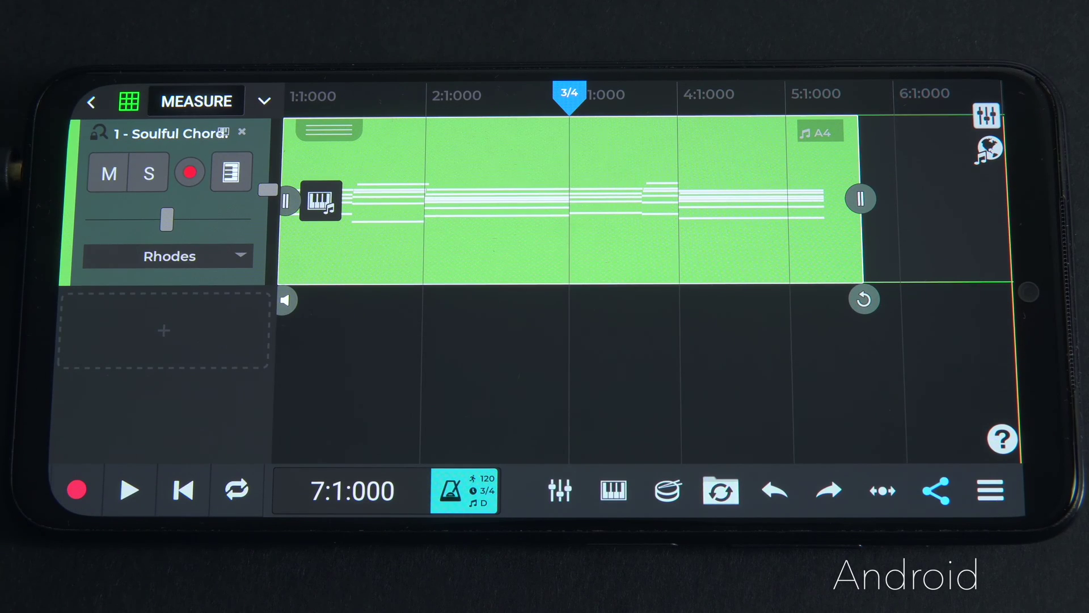
{"action": "left_click", "coordinate": [183, 489]}
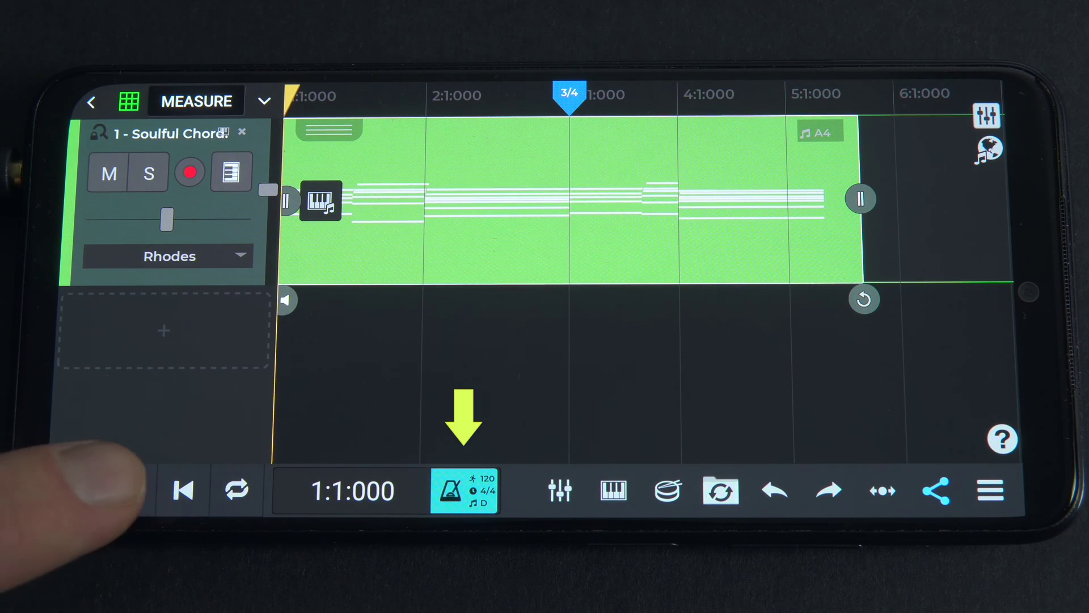
{"action": "left_click", "coordinate": [130, 490]}
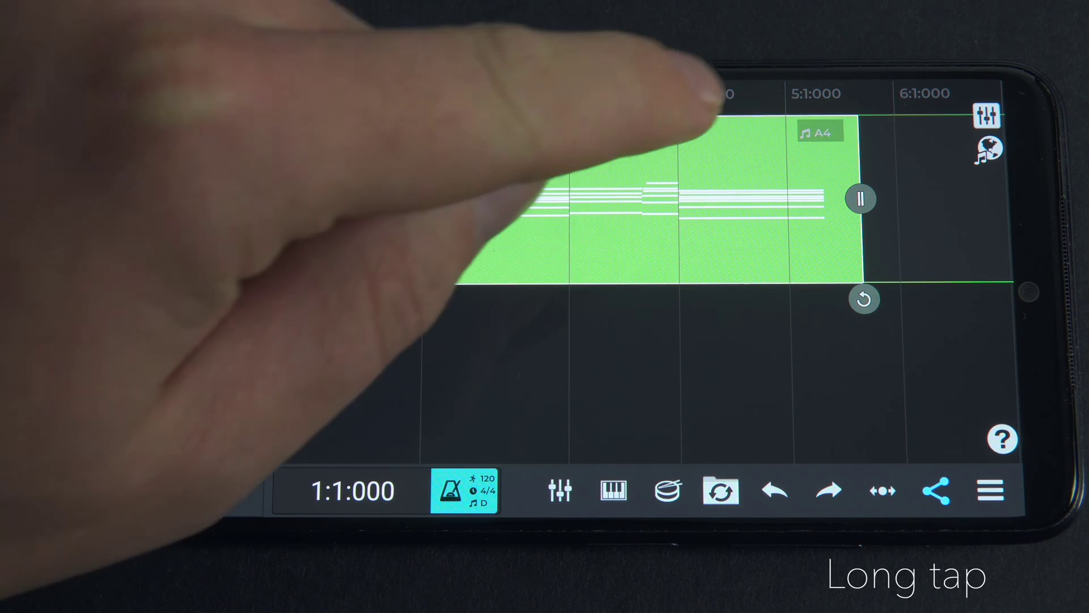
Step: Insert a tempo change at bar 4, raising the beats per bar from 3 to 4
{"action": "left_click", "coordinate": [732, 104]}
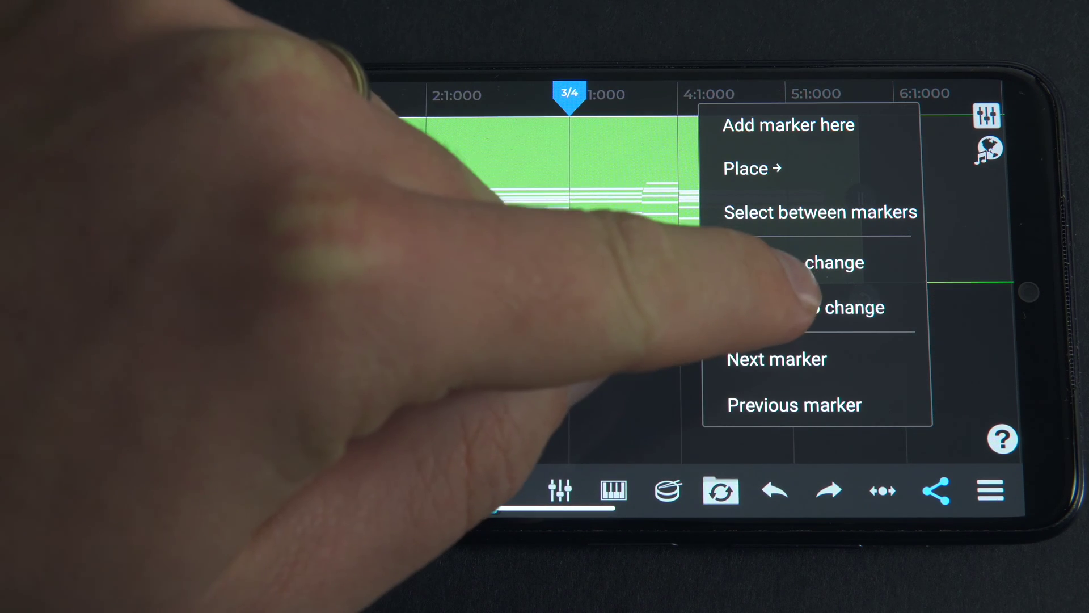
{"action": "left_click", "coordinate": [806, 306]}
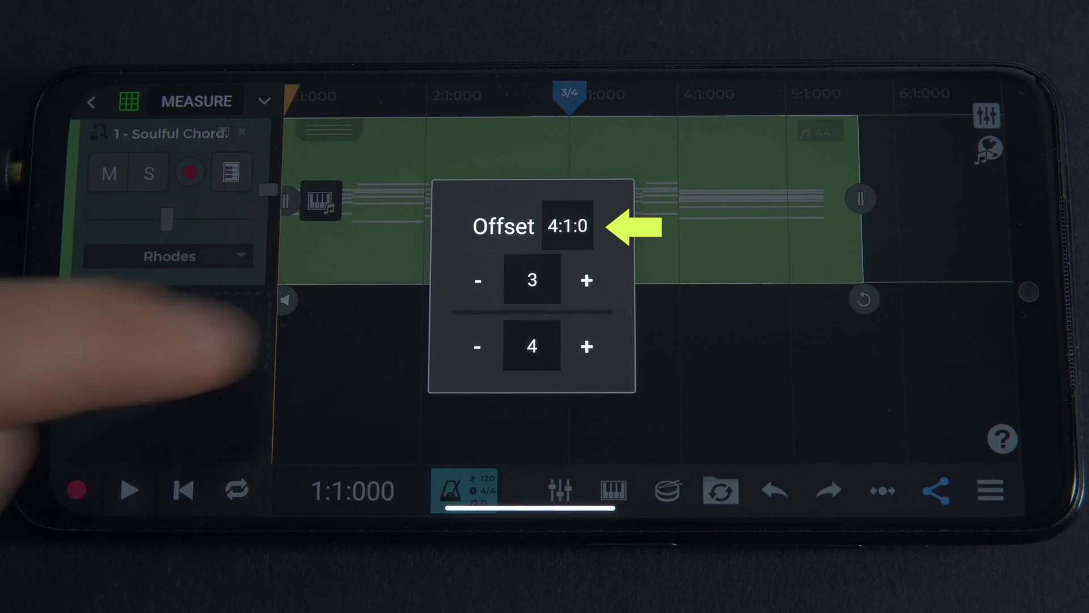
{"action": "left_click", "coordinate": [587, 280]}
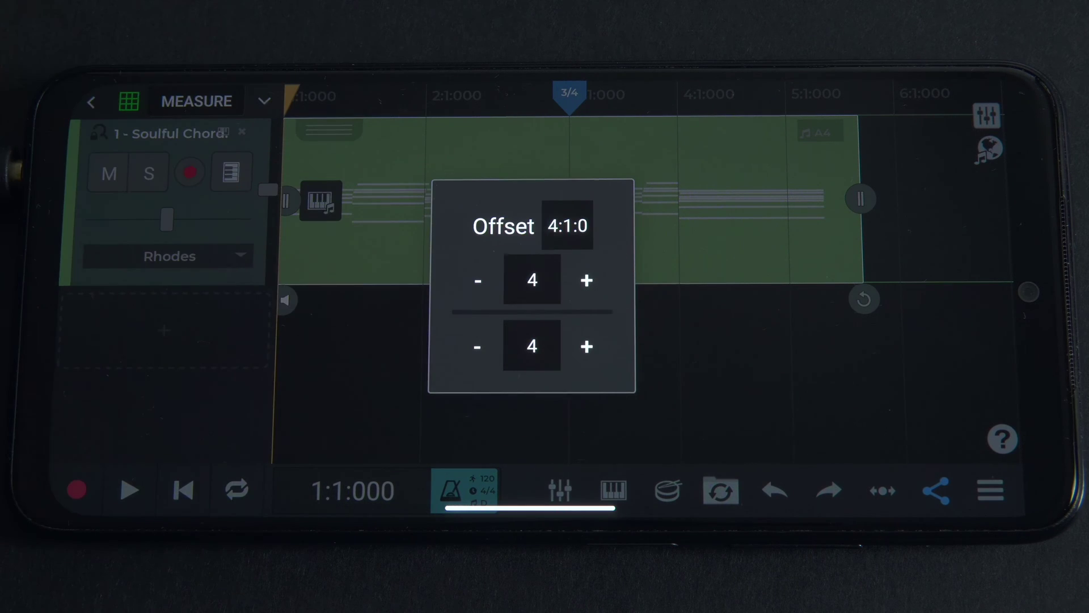
{"action": "left_click", "coordinate": [306, 335]}
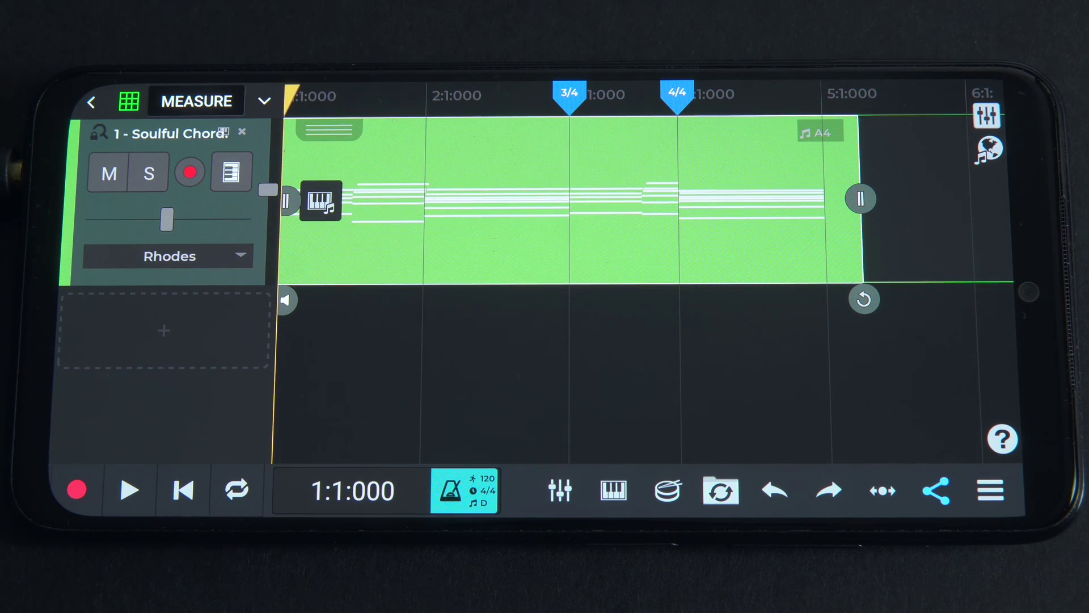
{"action": "left_click", "coordinate": [129, 490]}
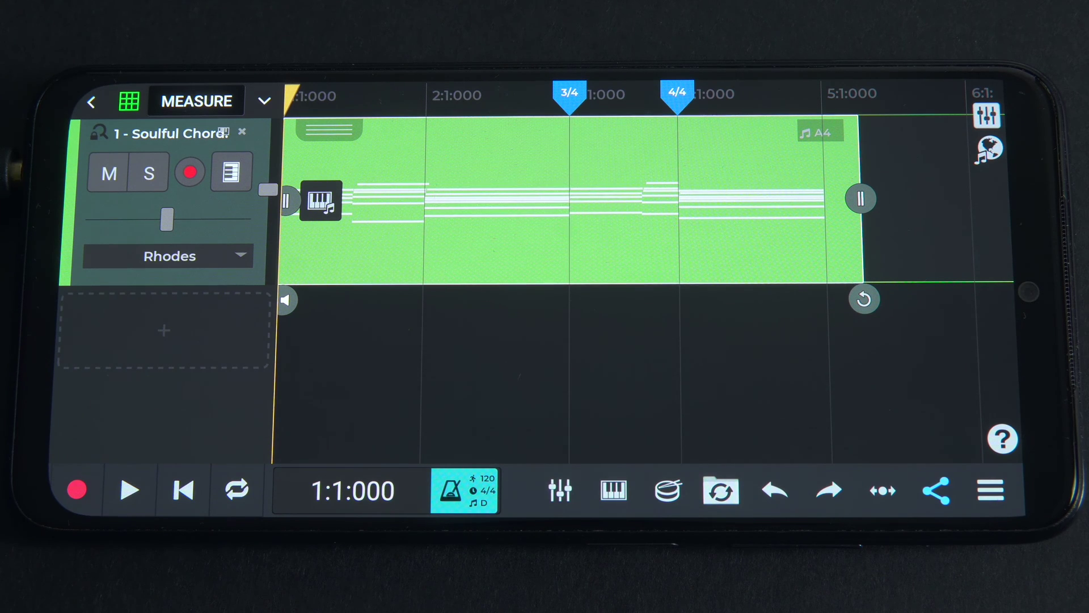
Step: Add a BPM change at bar 2, replacing 120 with 96
{"action": "left_click", "coordinate": [482, 93]}
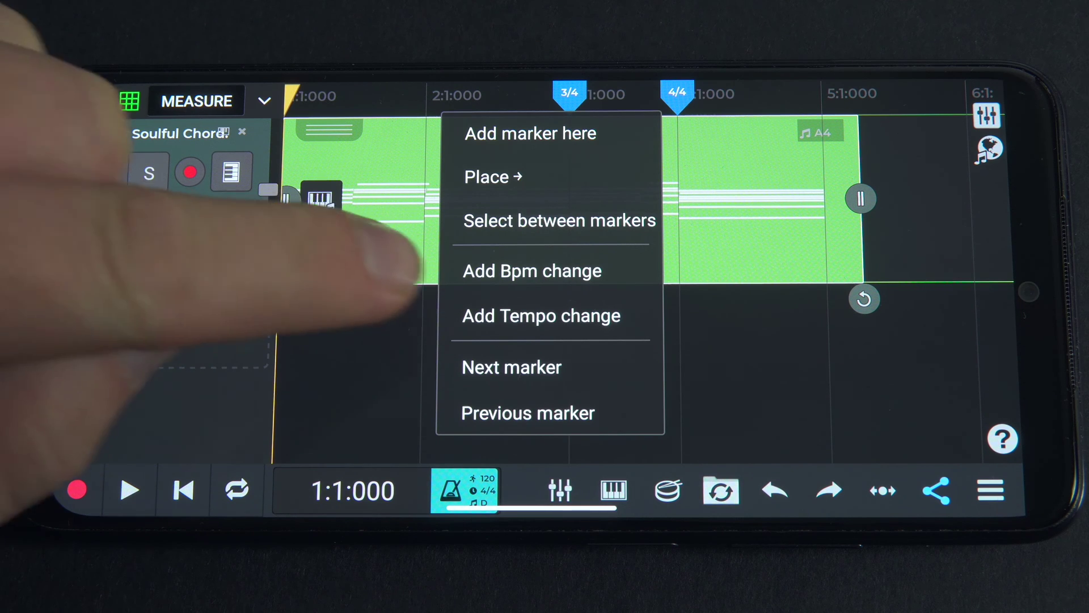
{"action": "left_click", "coordinate": [494, 266]}
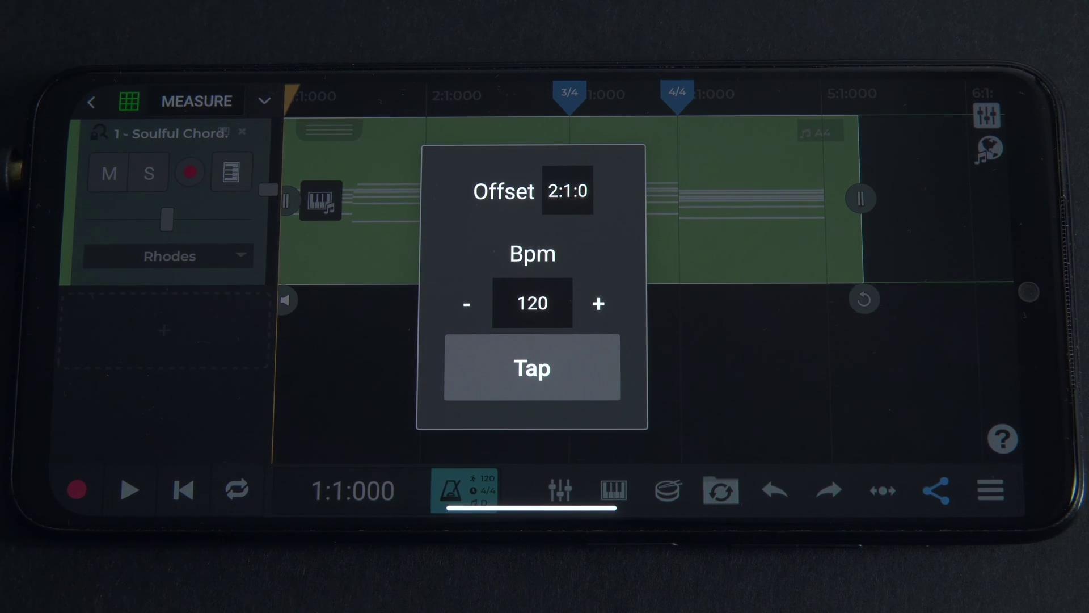
{"action": "left_click", "coordinate": [527, 302]}
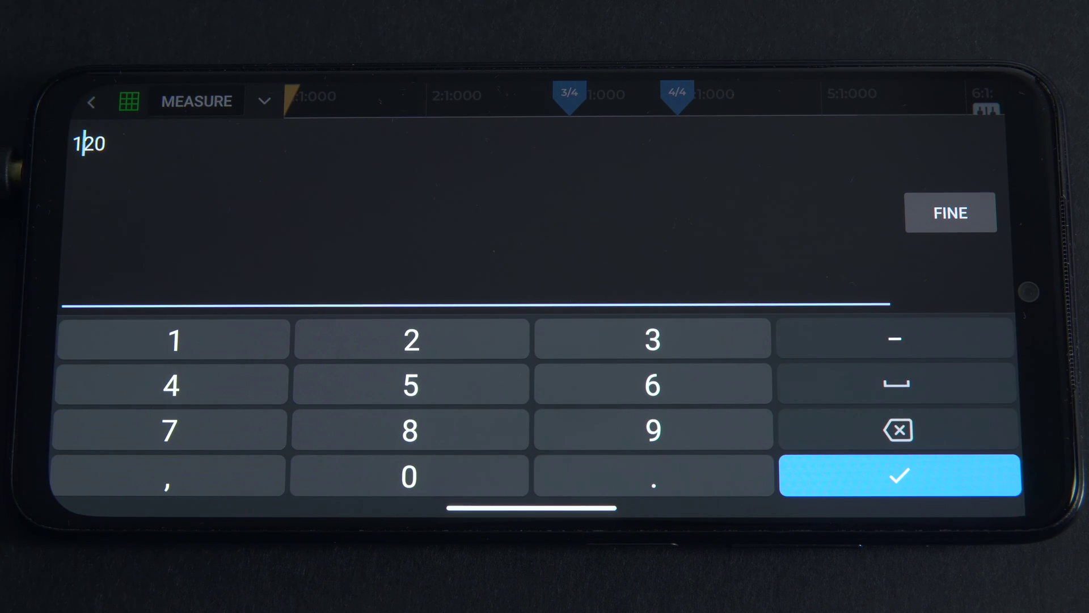
{"action": "left_click", "coordinate": [104, 143]}
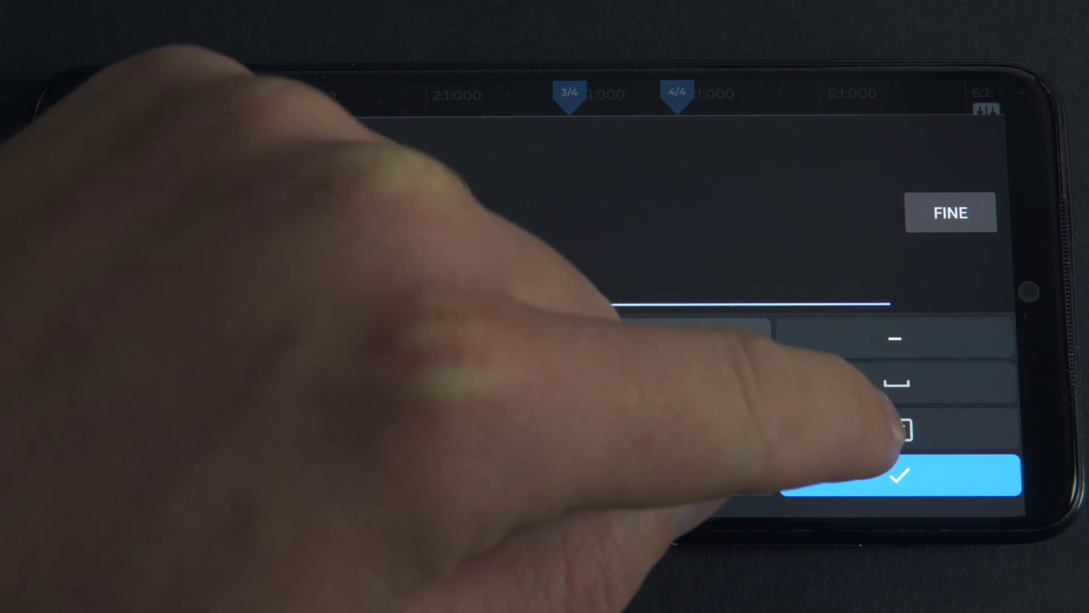
{"action": "type", "text": "96"}
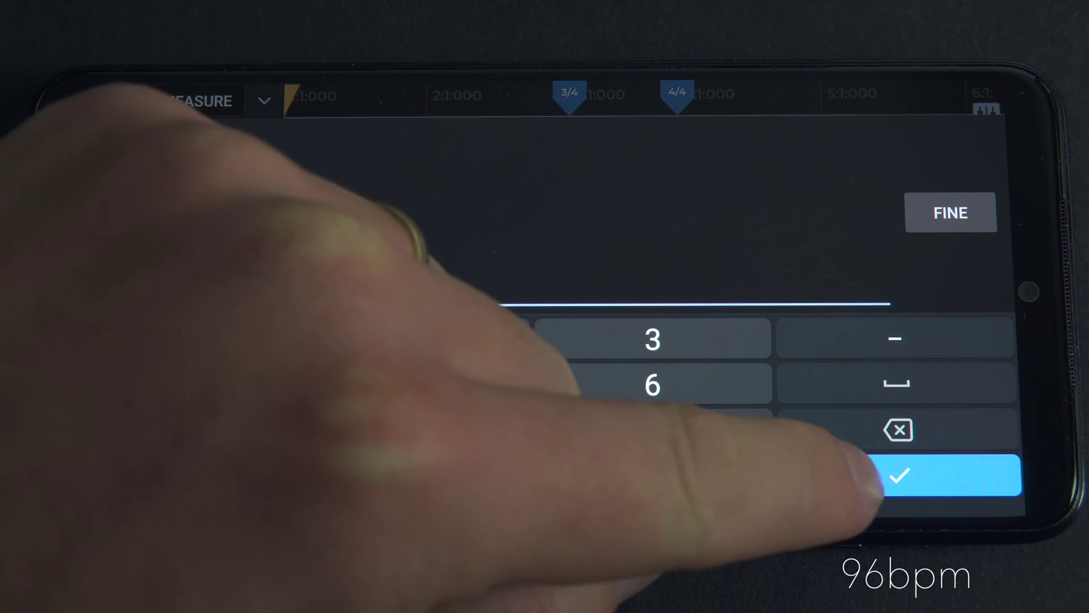
{"action": "left_click", "coordinate": [899, 475]}
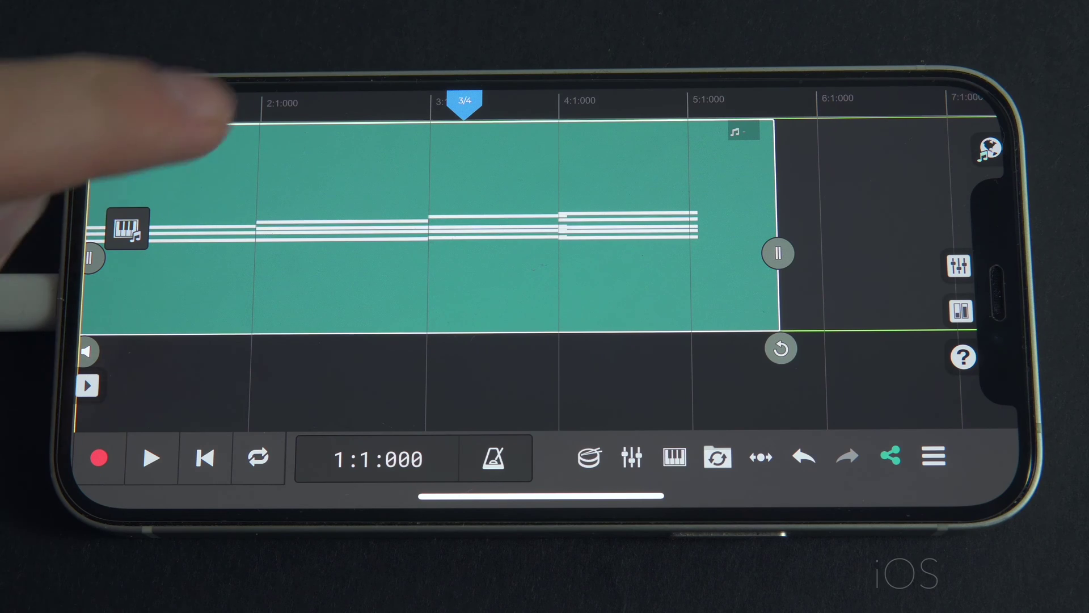
{"action": "left_click", "coordinate": [309, 104]}
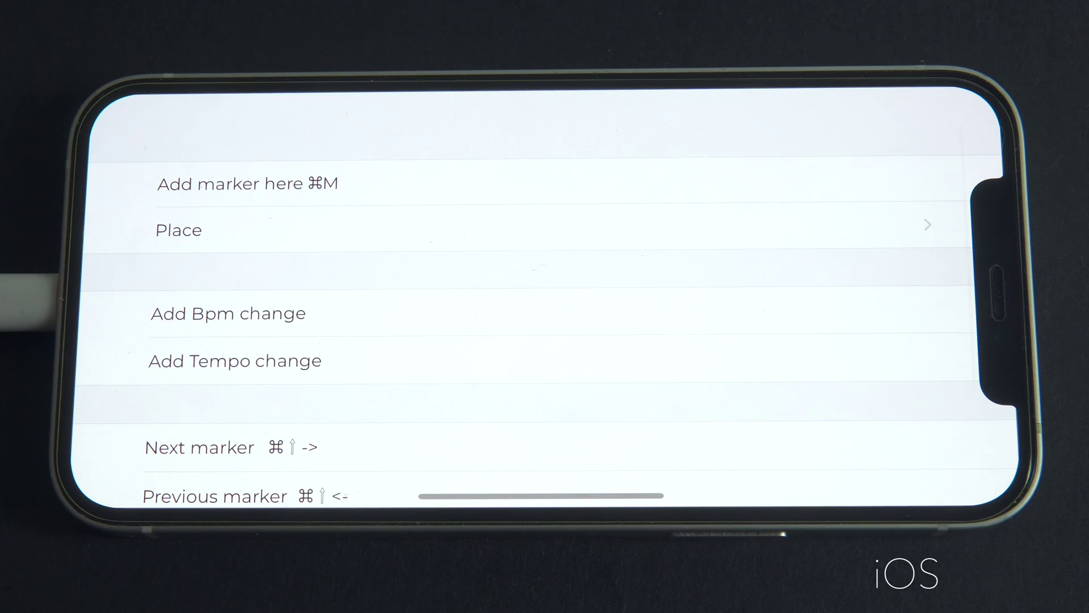
{"action": "left_click", "coordinate": [171, 313]}
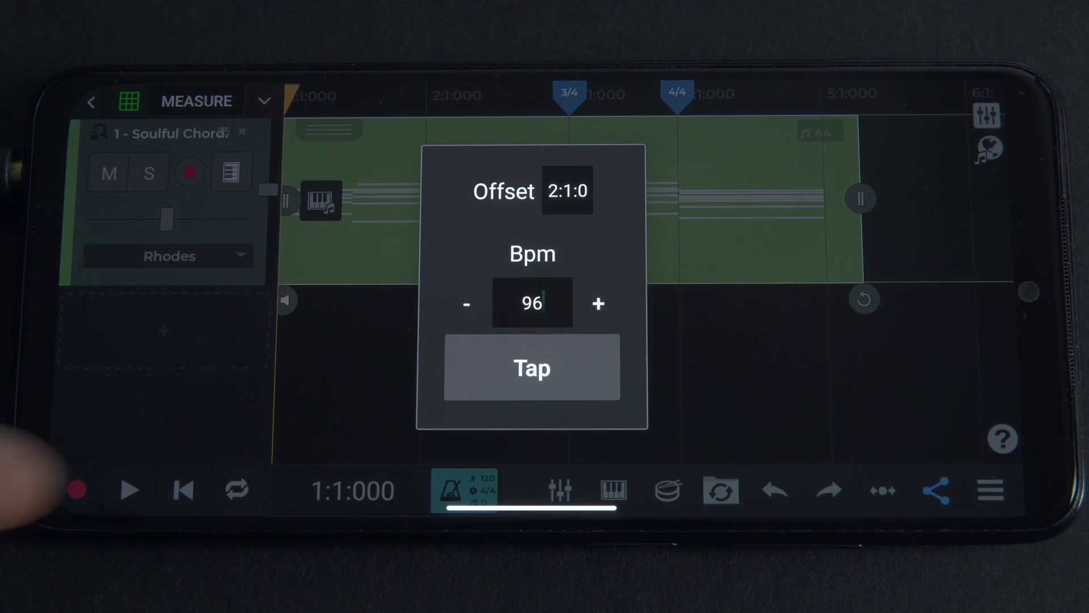
Step: Confirm the 96 BPM change at bar 2 and audition the song from the start
{"action": "left_click", "coordinate": [365, 356]}
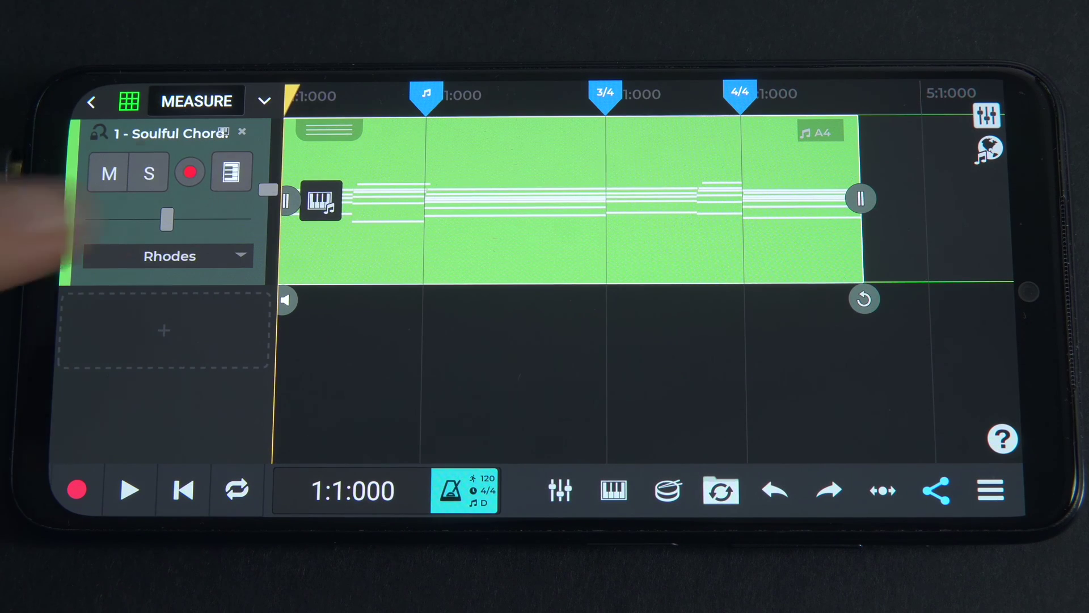
{"action": "left_click", "coordinate": [130, 490]}
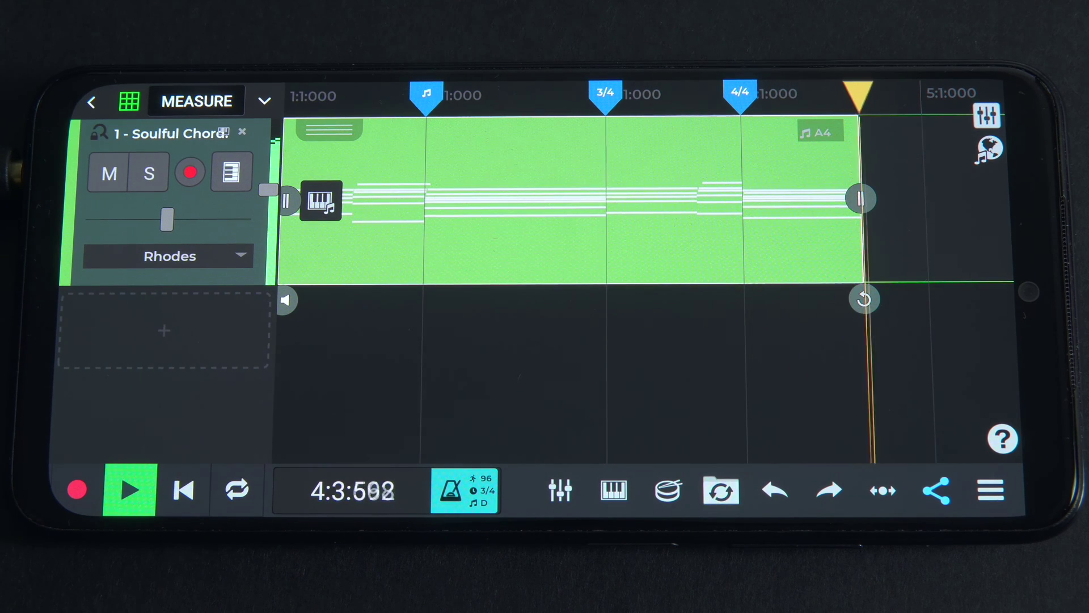
{"action": "left_click", "coordinate": [130, 489]}
{"action": "left_click", "coordinate": [184, 488]}
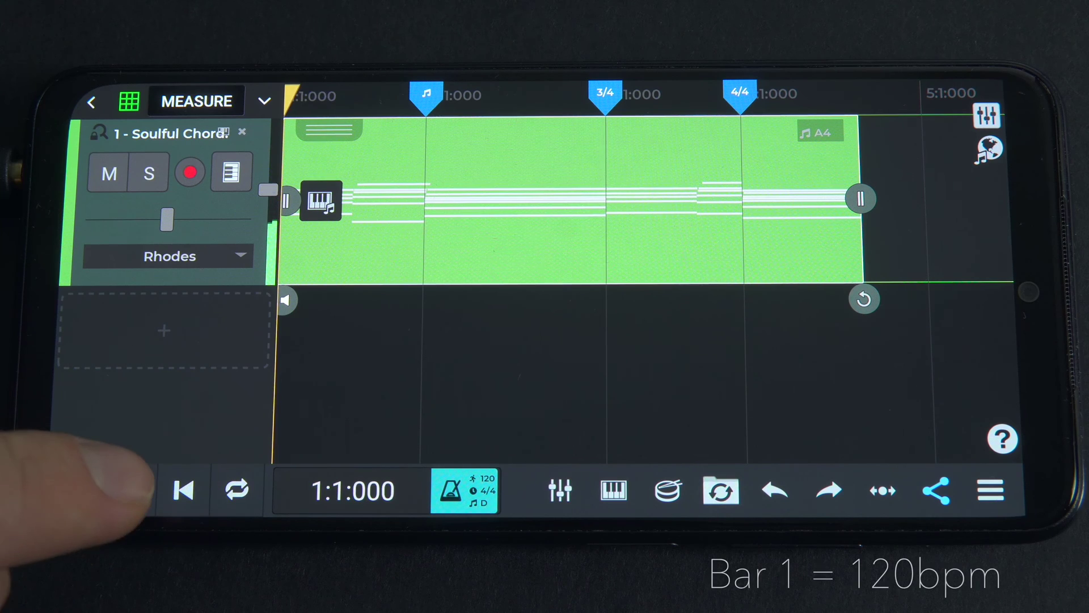
{"action": "left_click", "coordinate": [130, 489]}
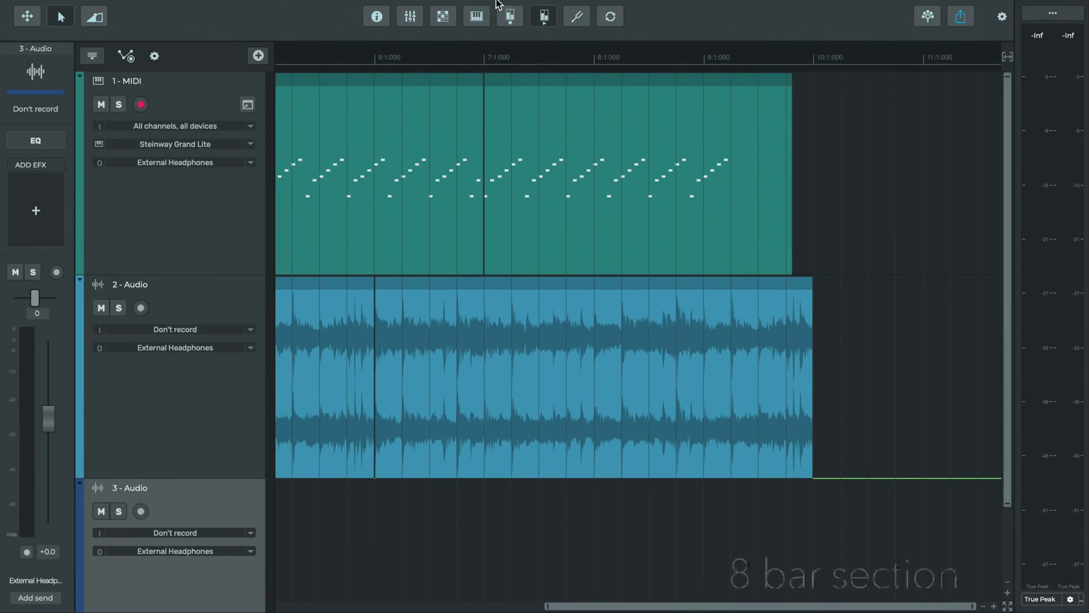
Step: In View > Tempo, insert a tempo entry at position 8:2:000 with 104 BPM
{"action": "left_click", "coordinate": [363, 6]}
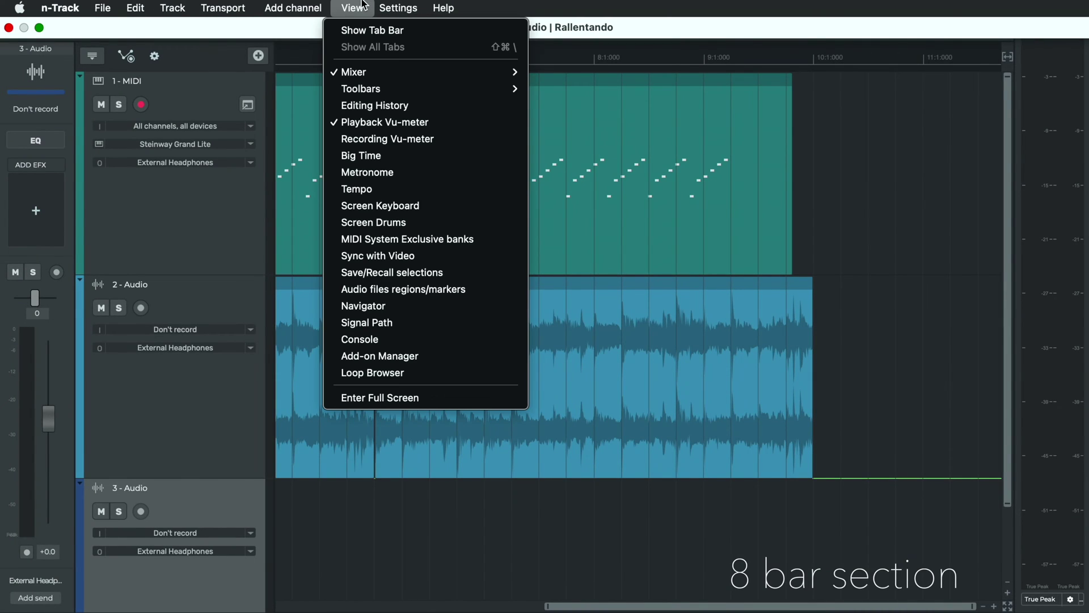
{"action": "left_click", "coordinate": [427, 188]}
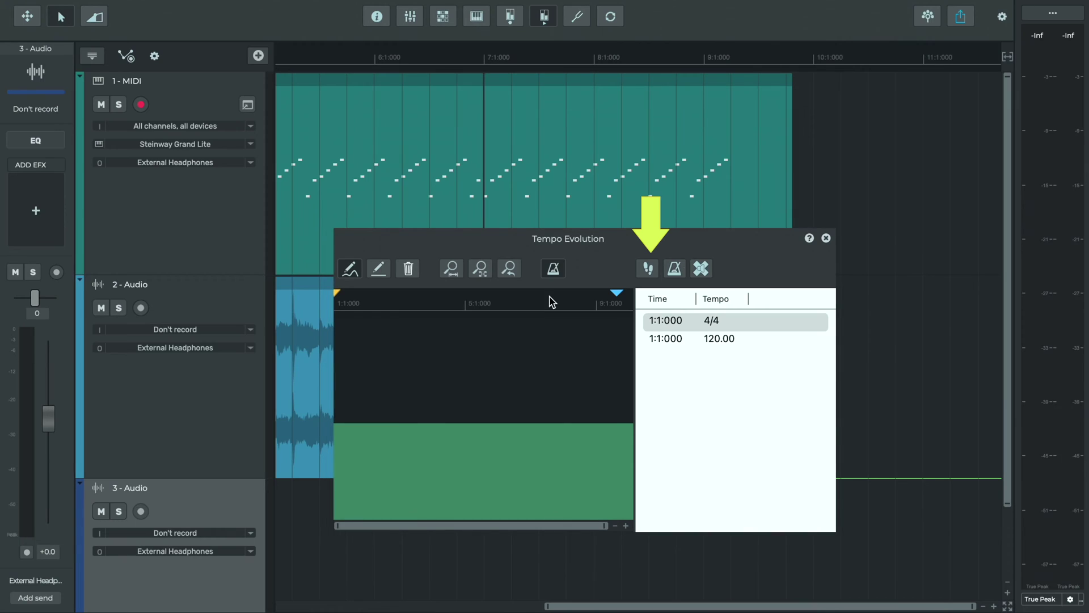
{"action": "left_click", "coordinate": [648, 270]}
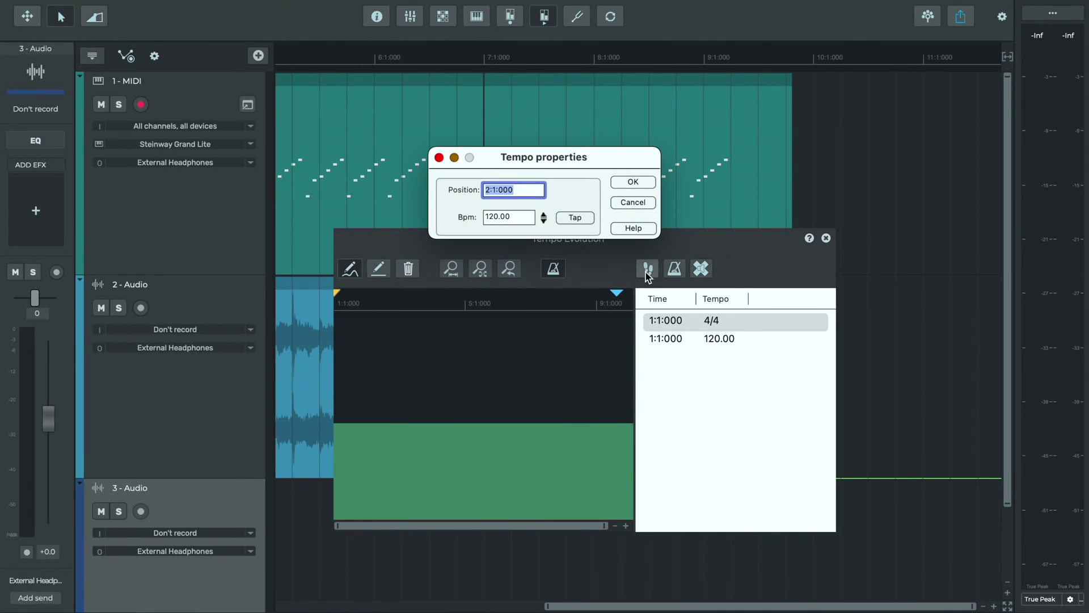
{"action": "key", "text": "Left"}
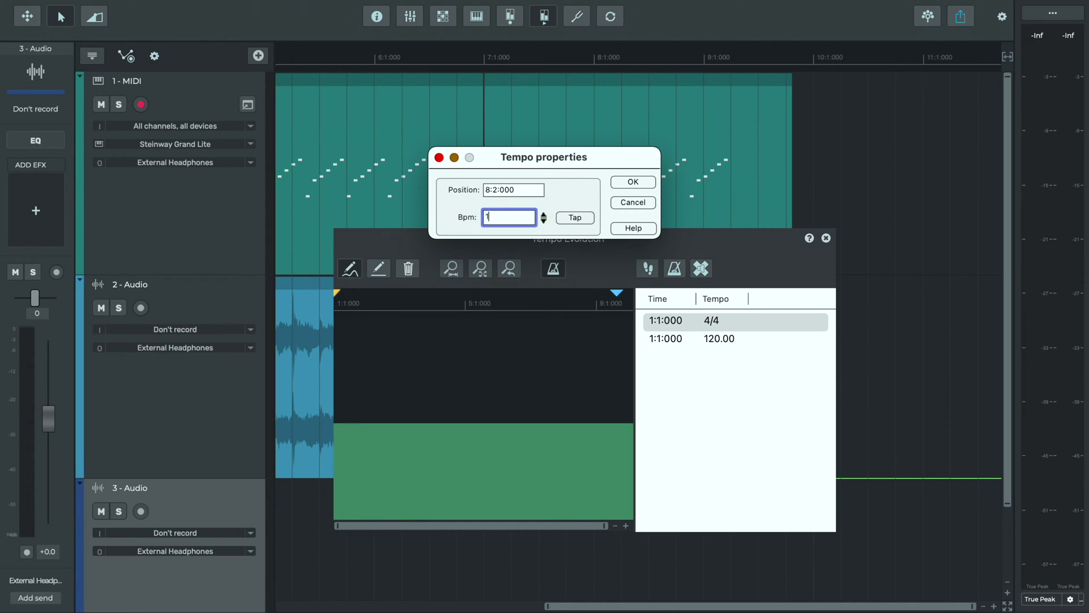
{"action": "left_click", "coordinate": [618, 183]}
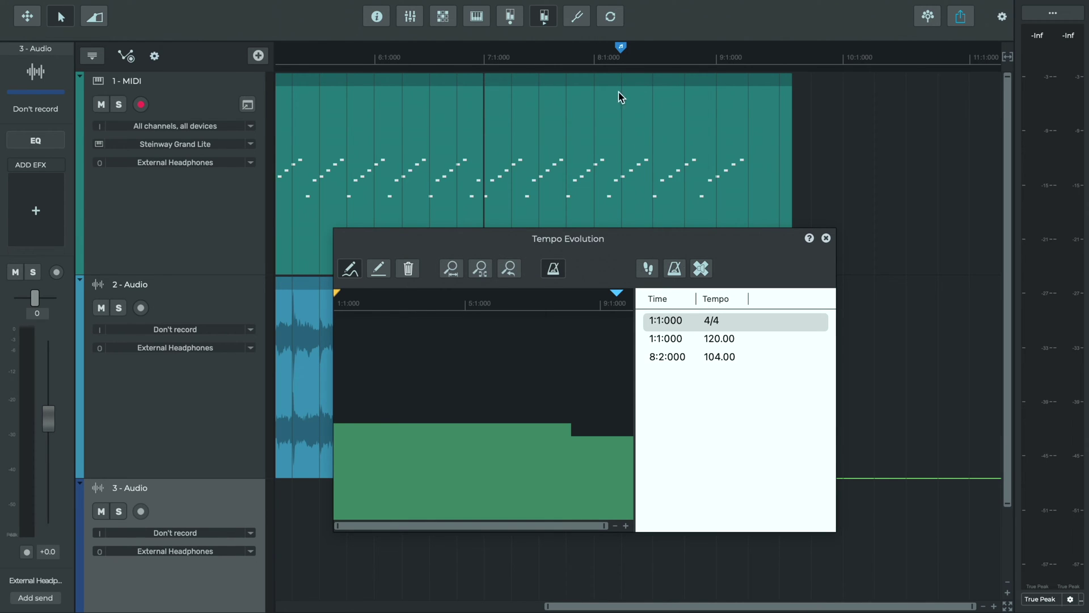
Step: Add a 96 BPM tempo change at position 8:3:000
{"action": "left_click", "coordinate": [647, 270]}
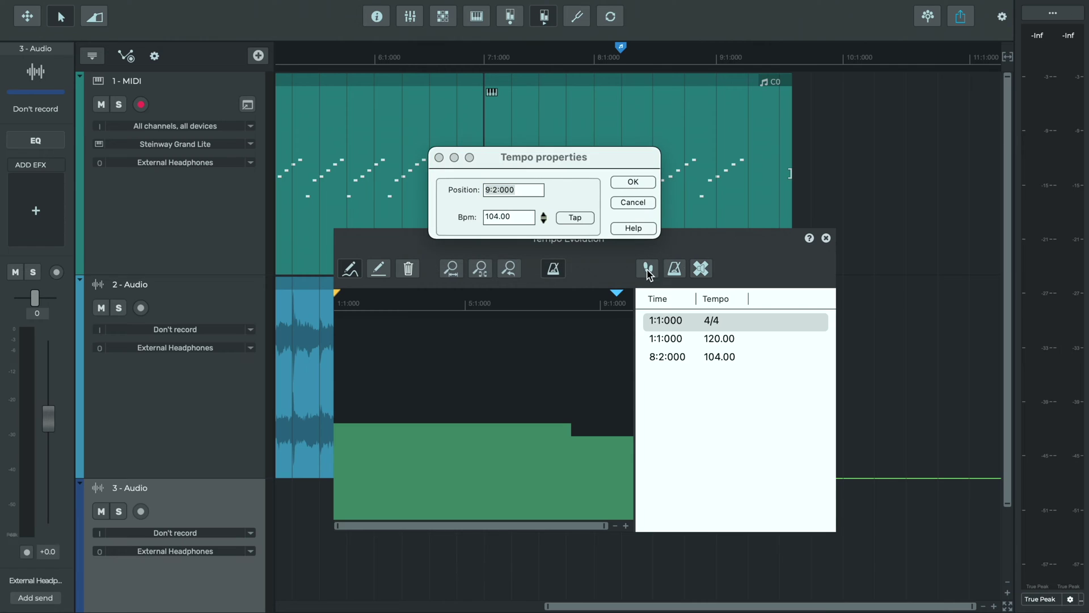
{"action": "left_click", "coordinate": [505, 190]}
{"action": "type", "text": "96"}
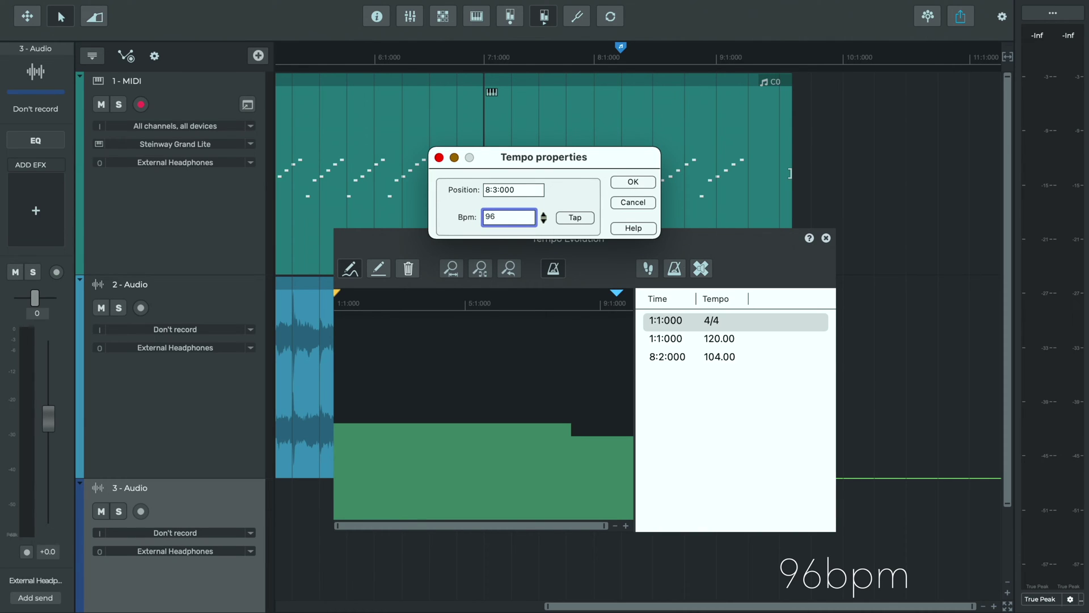
{"action": "left_click", "coordinate": [623, 181]}
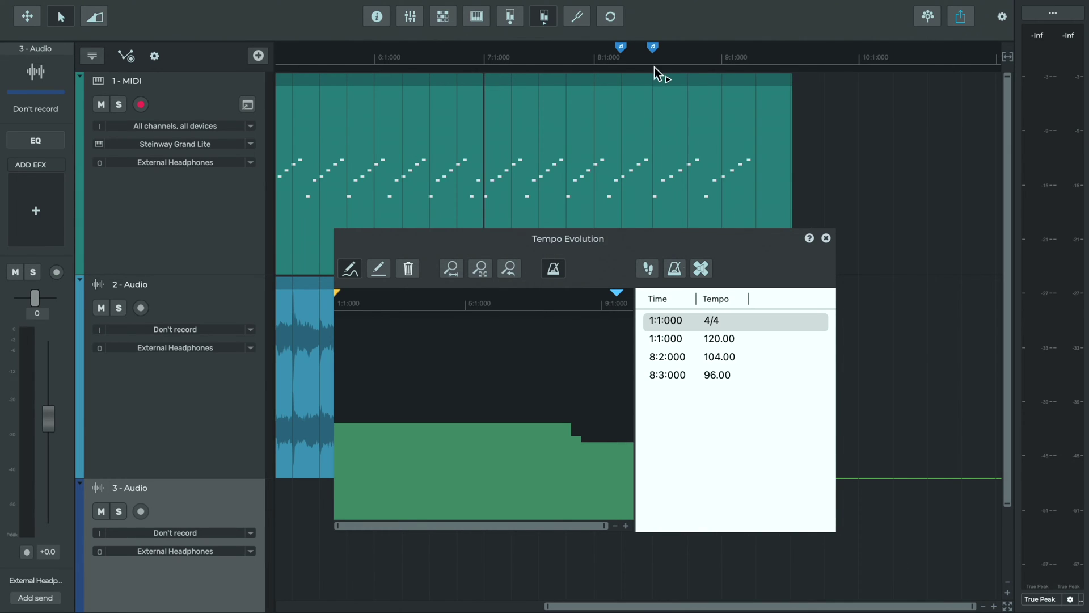
Step: Add a 78 BPM tempo change at 8:4:500 and close Tempo Evolution
{"action": "left_click", "coordinate": [647, 268]}
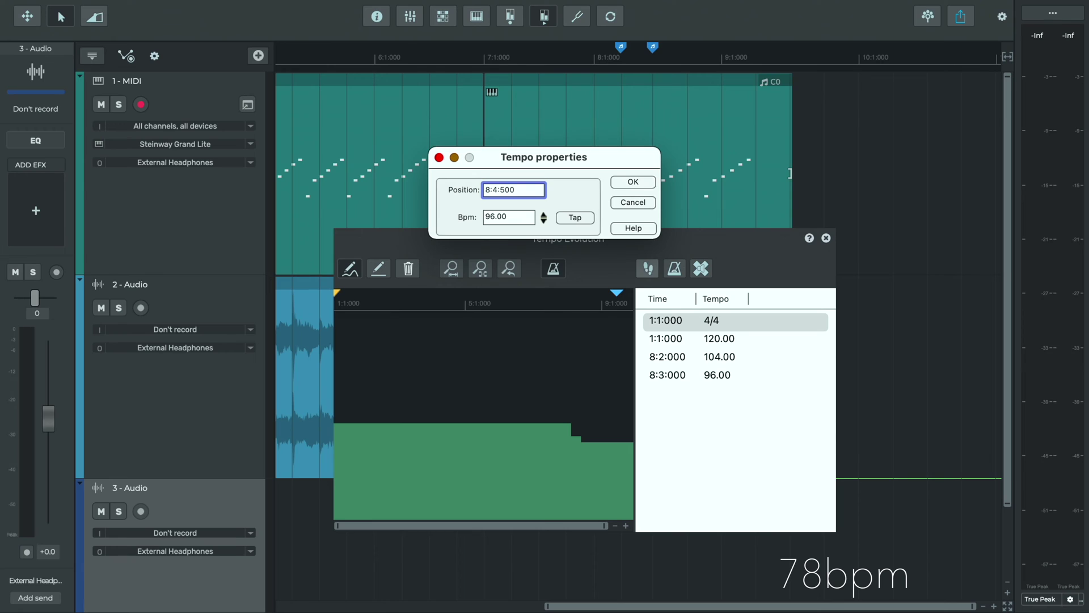
{"action": "double_click", "coordinate": [495, 217]}
{"action": "type", "text": "78"}
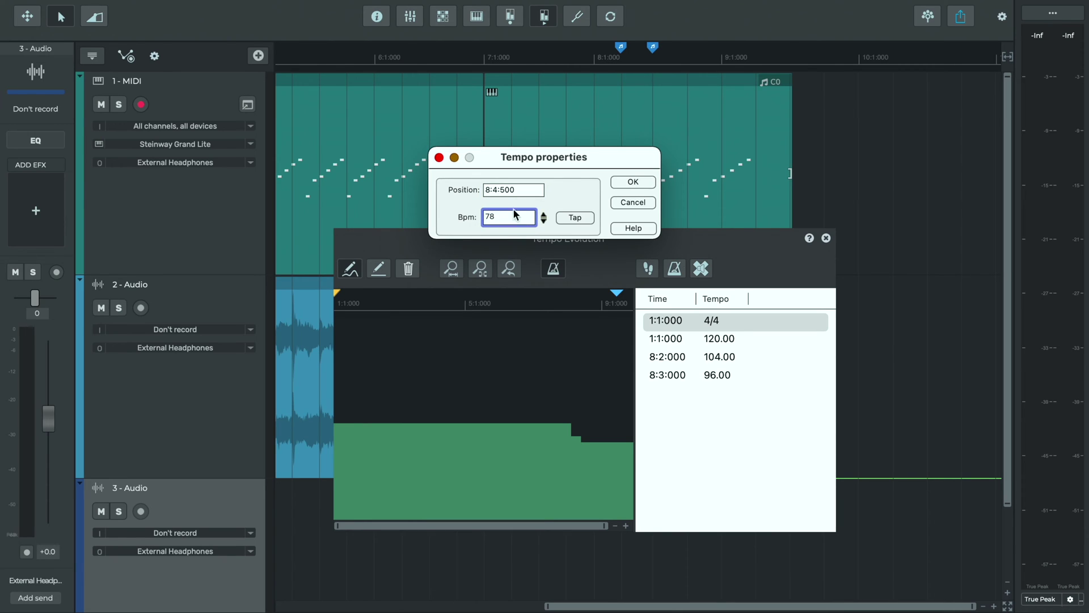
{"action": "left_click", "coordinate": [621, 182]}
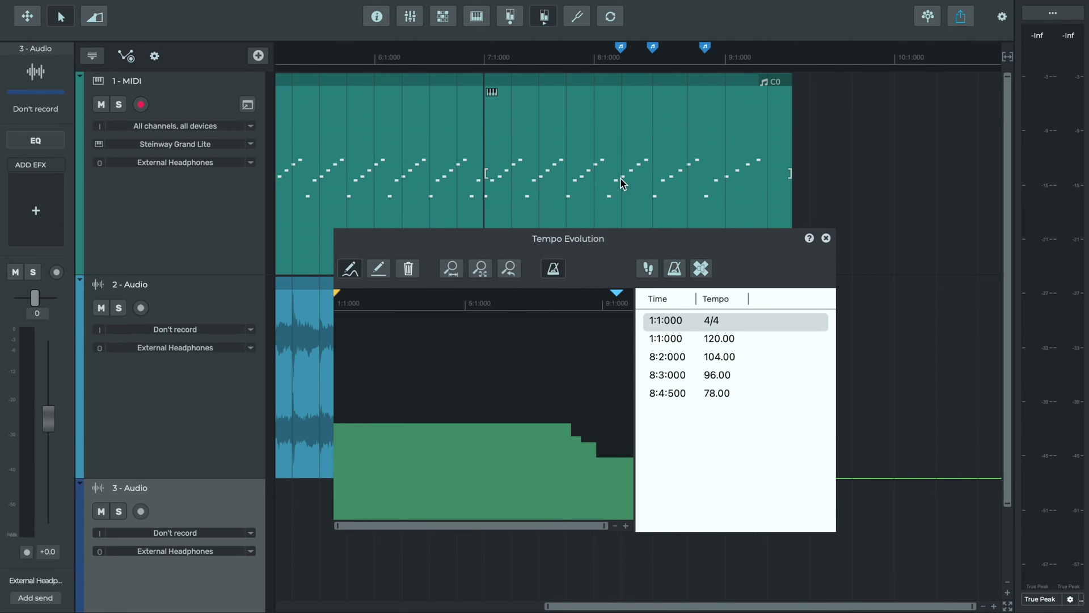
{"action": "left_click", "coordinate": [826, 238]}
Step: Play the song to hear the bar-8 tempo changes, then stop it
{"action": "key", "text": "space"}
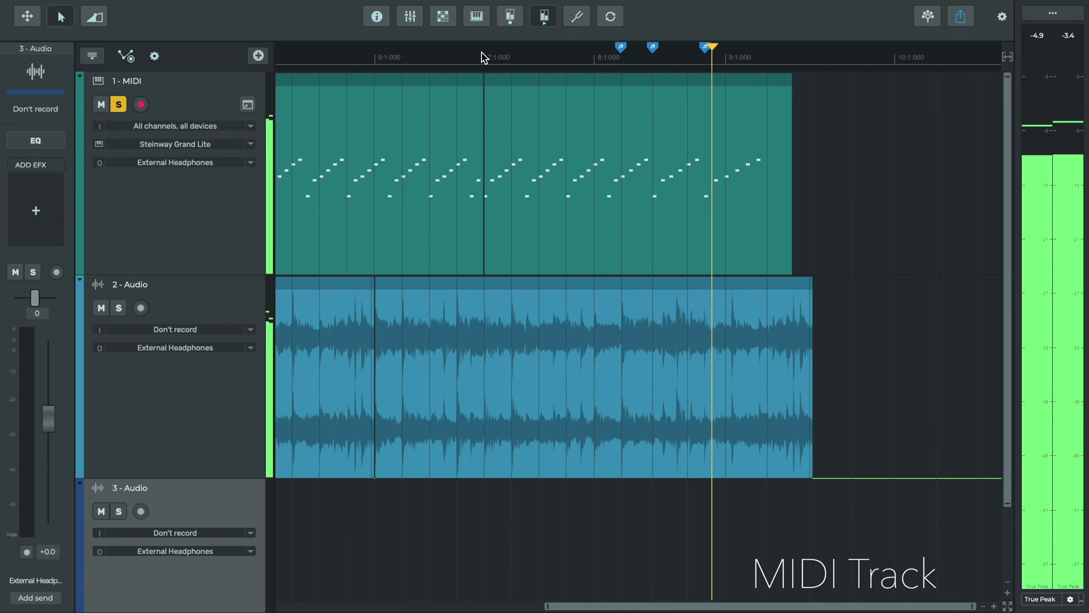
{"action": "key", "text": "space"}
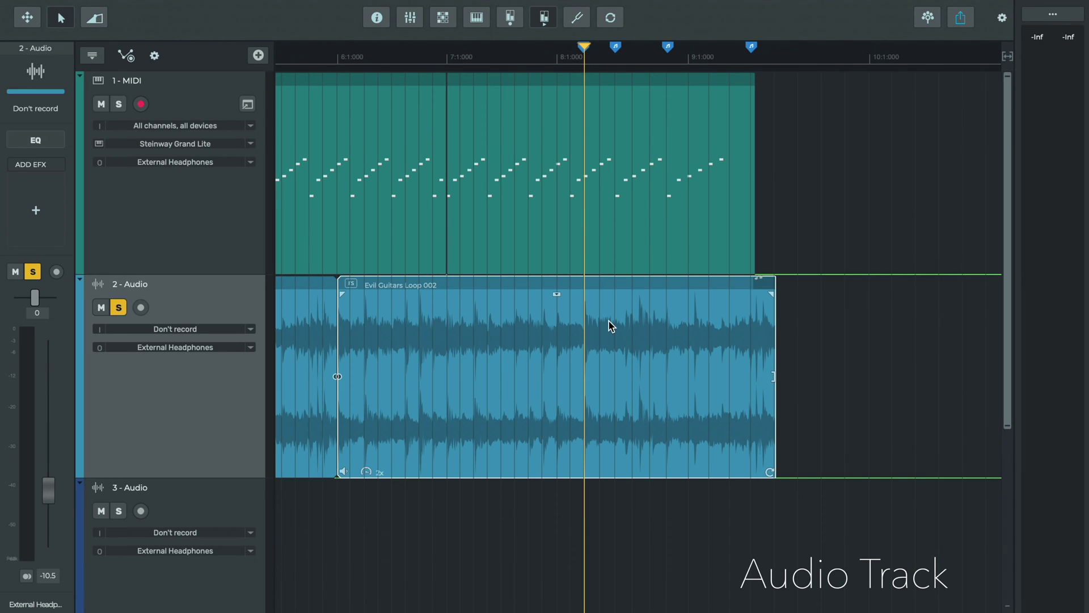
Step: Split the Evil Guitars Loop 002 clip at each bar-8 tempo marker, then play from bar 6
{"action": "key", "text": "s"}
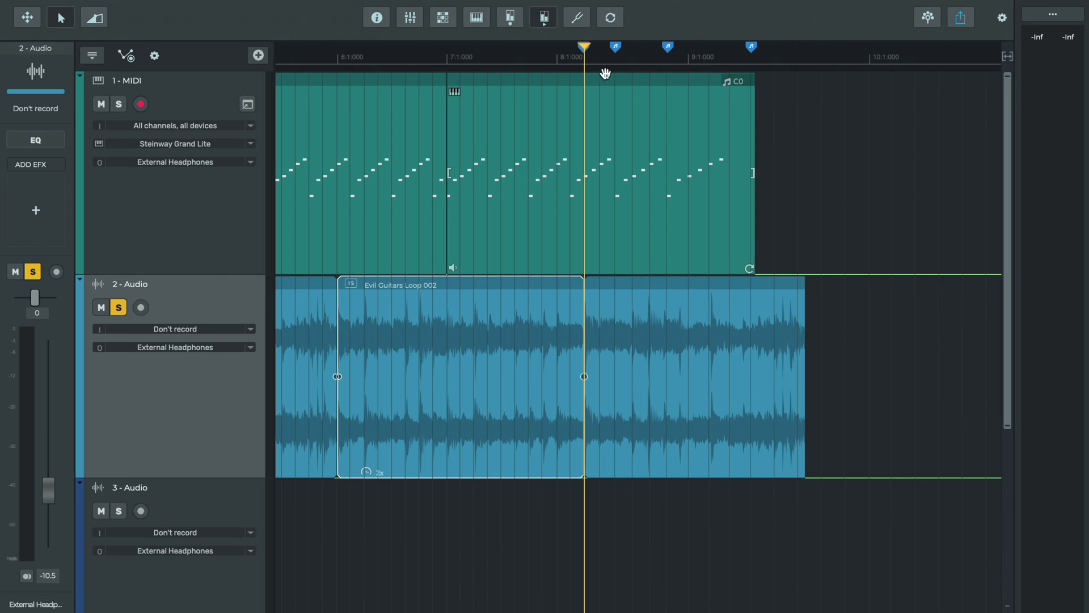
{"action": "left_click", "coordinate": [617, 67]}
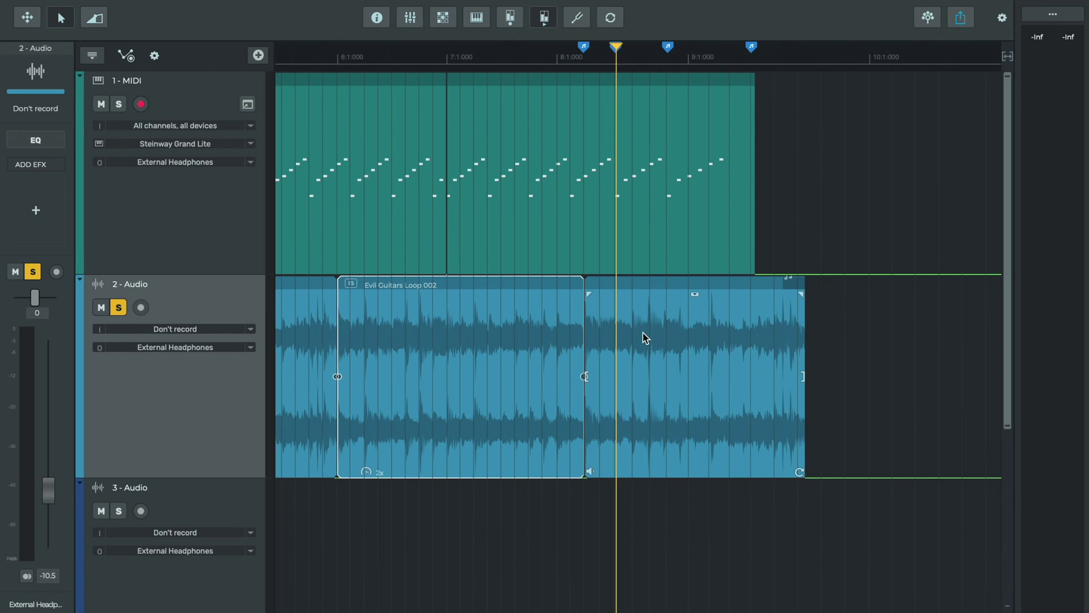
{"action": "key", "text": "alt+x"}
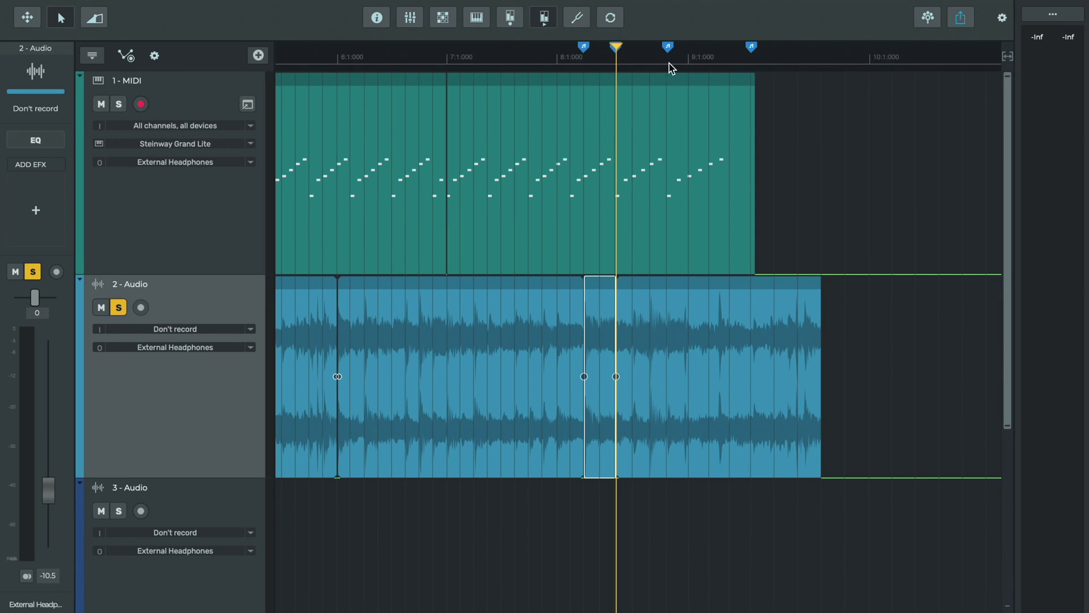
{"action": "left_click", "coordinate": [669, 67]}
{"action": "left_click", "coordinate": [665, 362]}
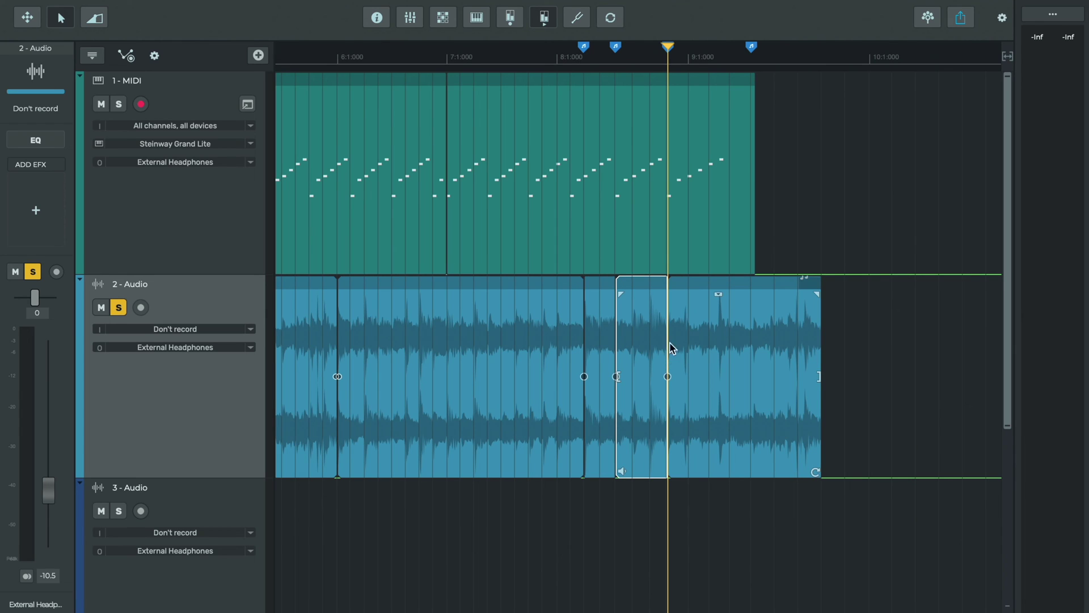
{"action": "left_click", "coordinate": [752, 64]}
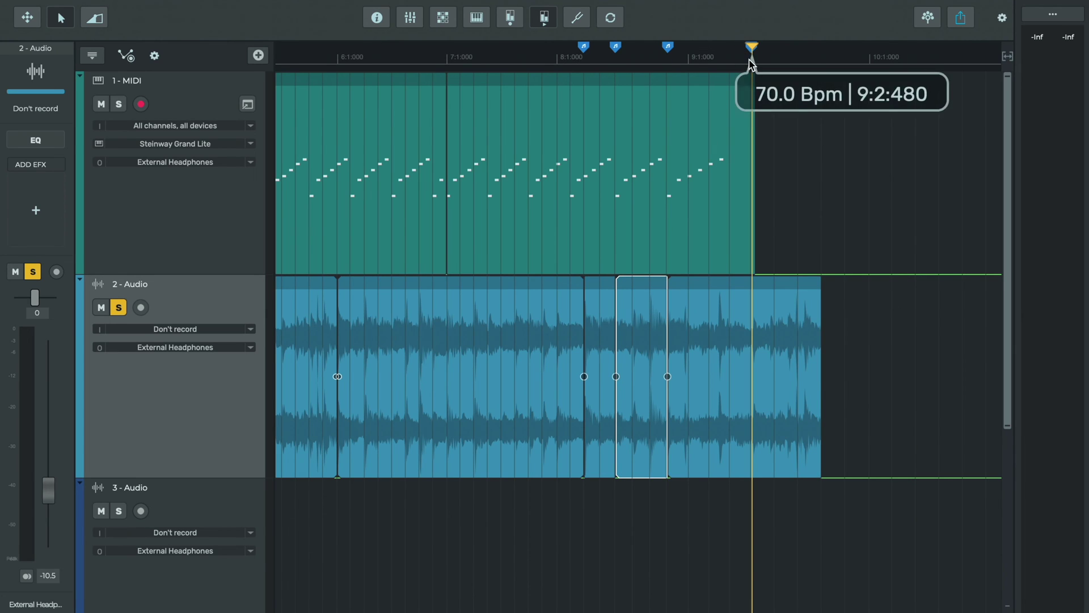
{"action": "left_click", "coordinate": [774, 323]}
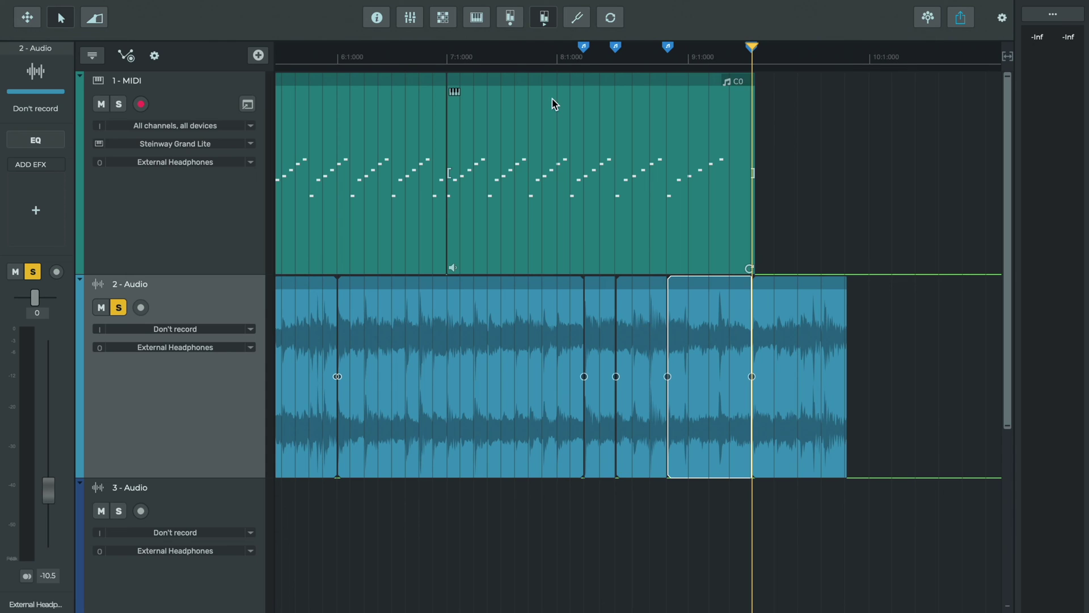
{"action": "left_click", "coordinate": [337, 60]}
{"action": "key", "text": "space"}
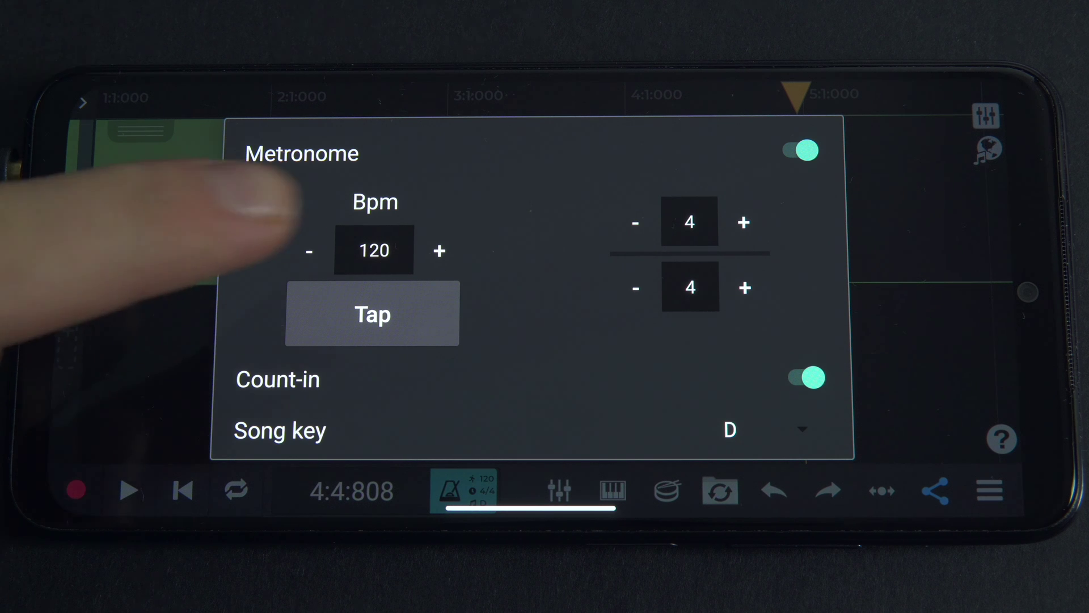
Step: Lower the time signature numerator to 3, making it 3/4
{"action": "left_click", "coordinate": [635, 222]}
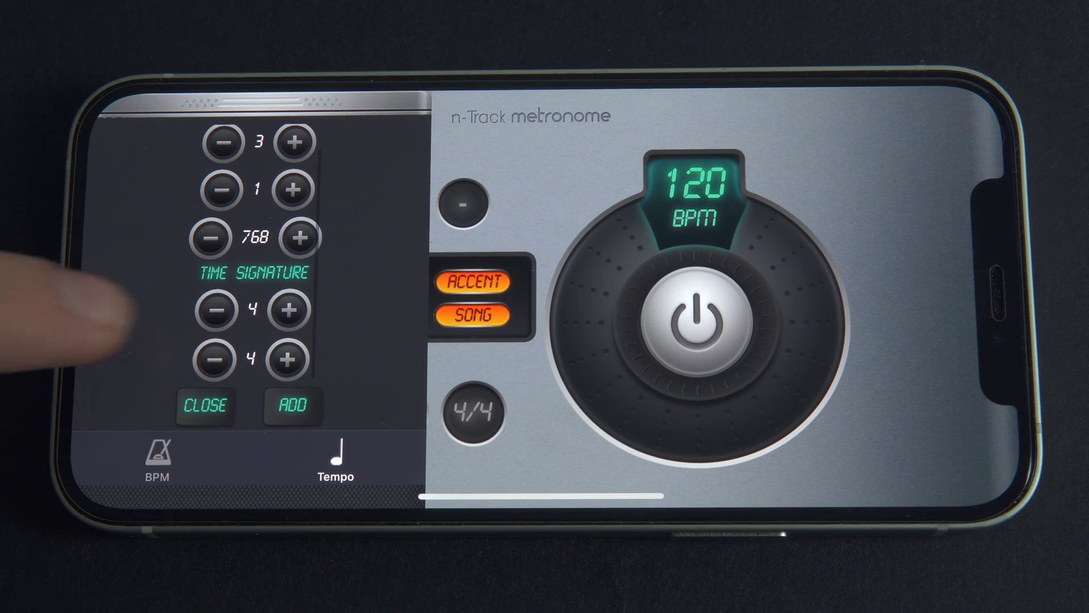
{"action": "left_click", "coordinate": [216, 310]}
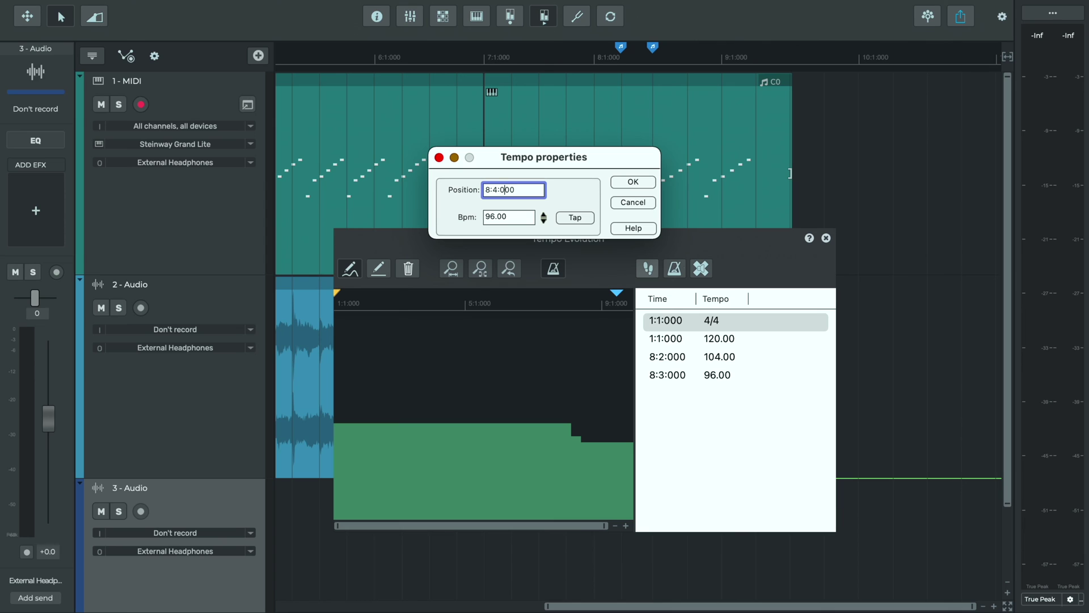